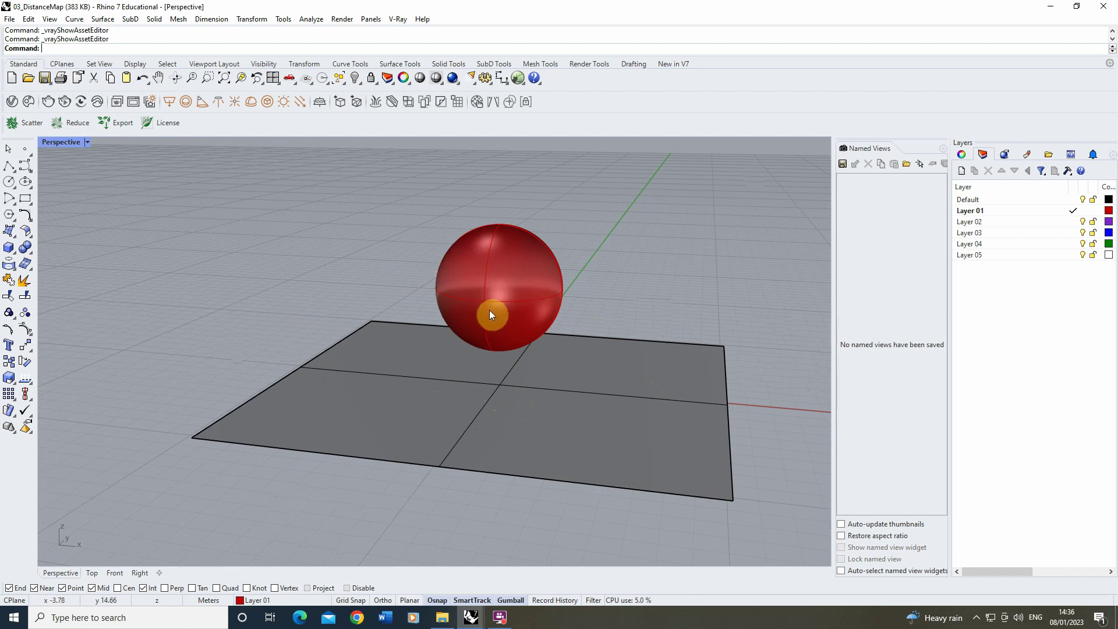
- Create a new Generic V-Ray material and rename it 'Distance'
{"action": "left_click", "coordinate": [11, 103]}
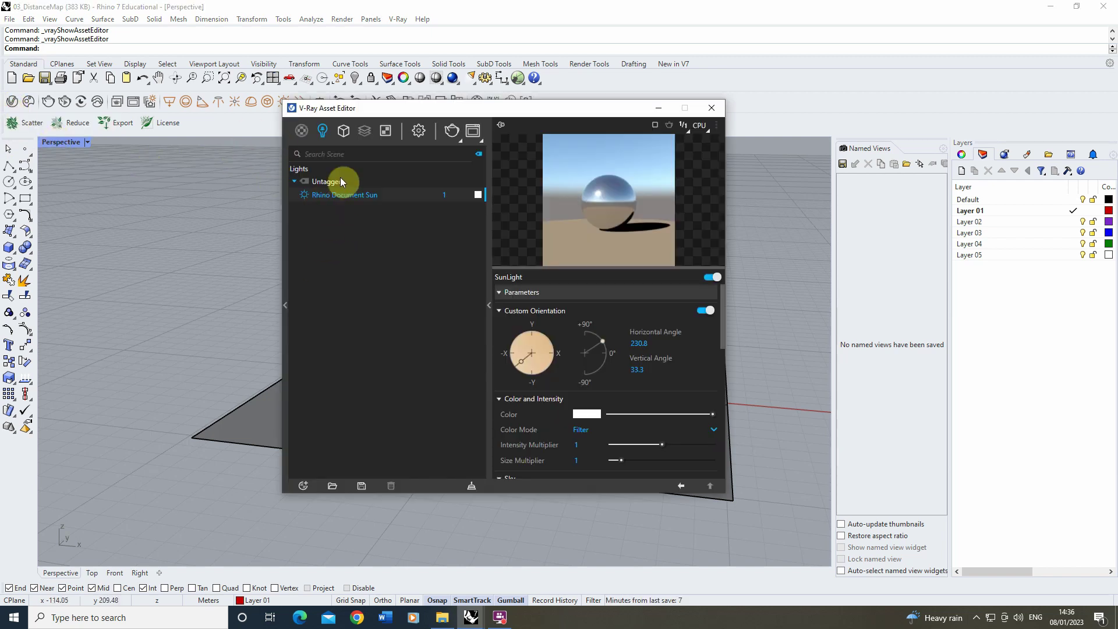
{"action": "mouse_move", "coordinate": [300, 134]}
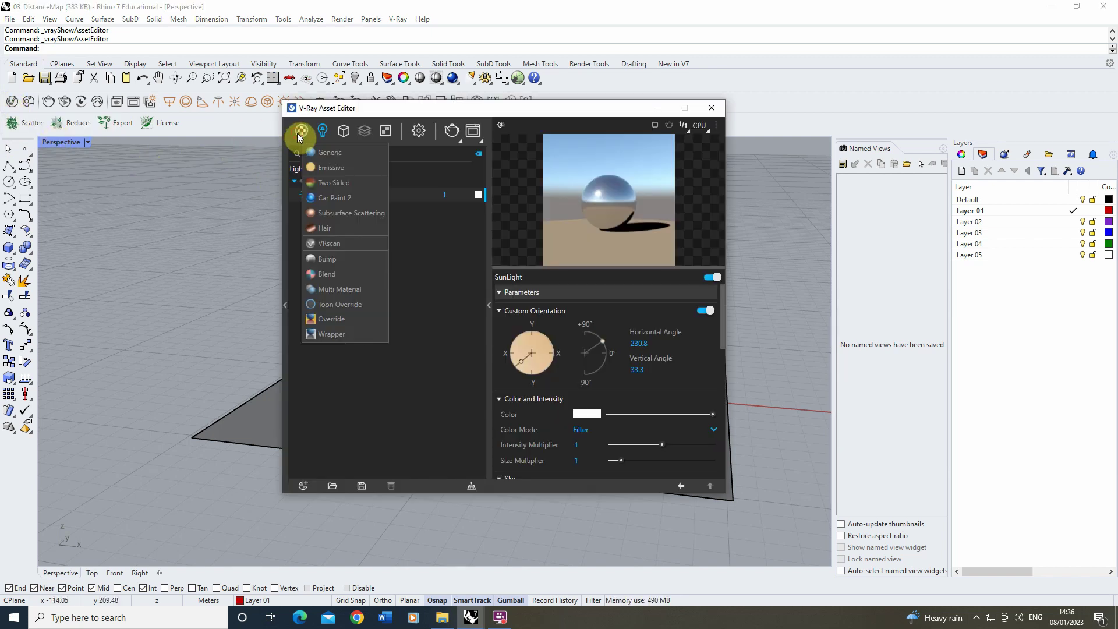
{"action": "left_click", "coordinate": [323, 153]}
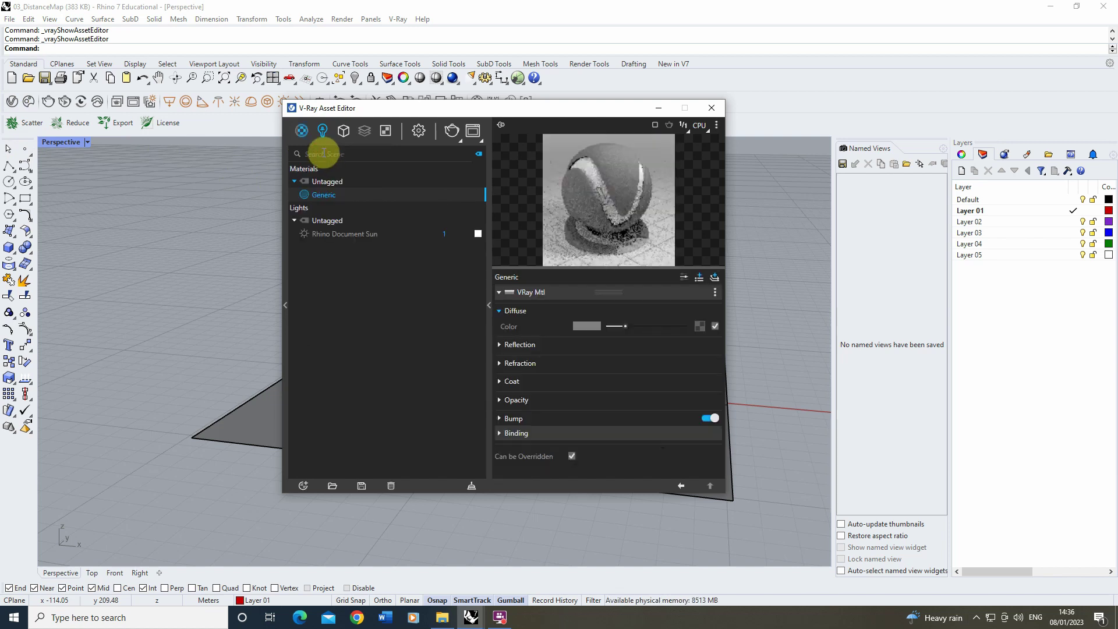
{"action": "double_click", "coordinate": [329, 201]}
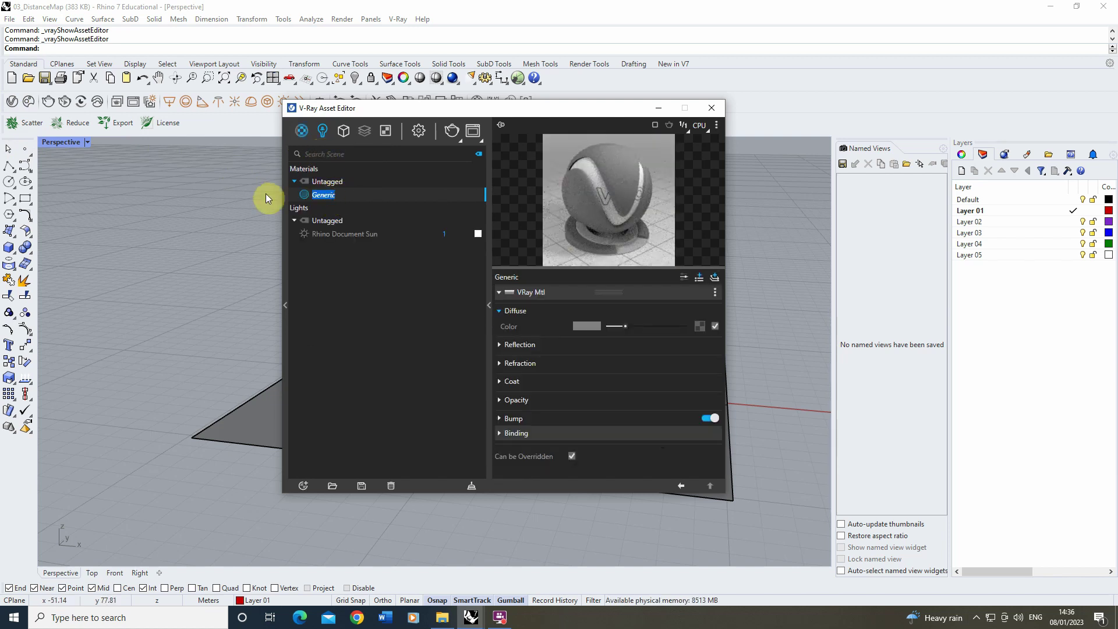
{"action": "type", "text": "Dist"}
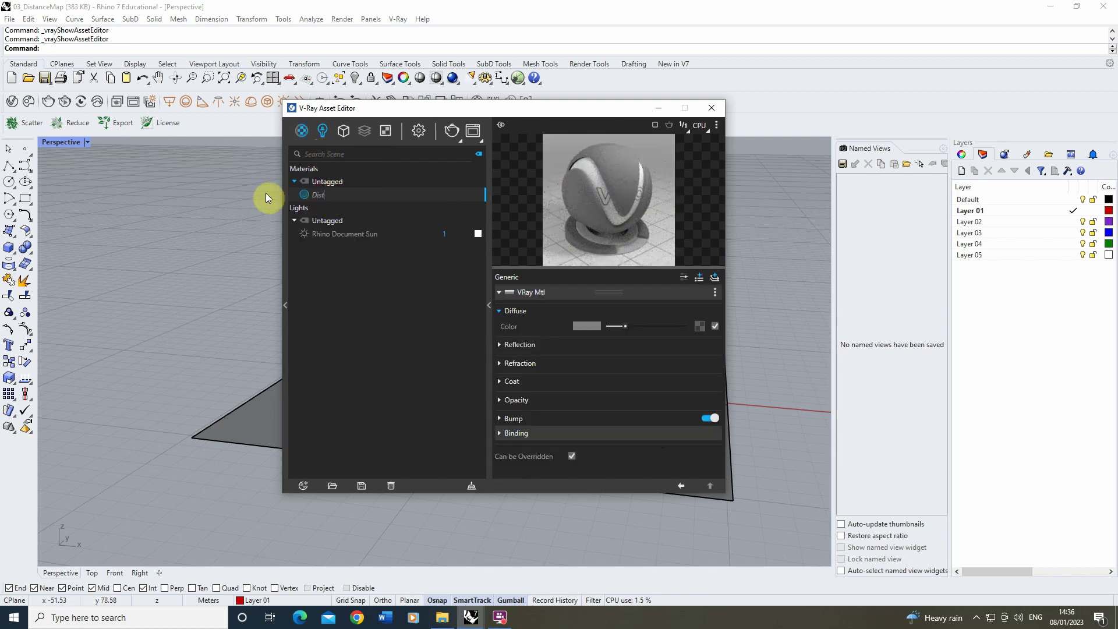
{"action": "type", "text": "ance"}
- Confirm the name Distance and filter the asset list to materials only
{"action": "key", "text": "Return"}
{"action": "left_click", "coordinate": [302, 138]}
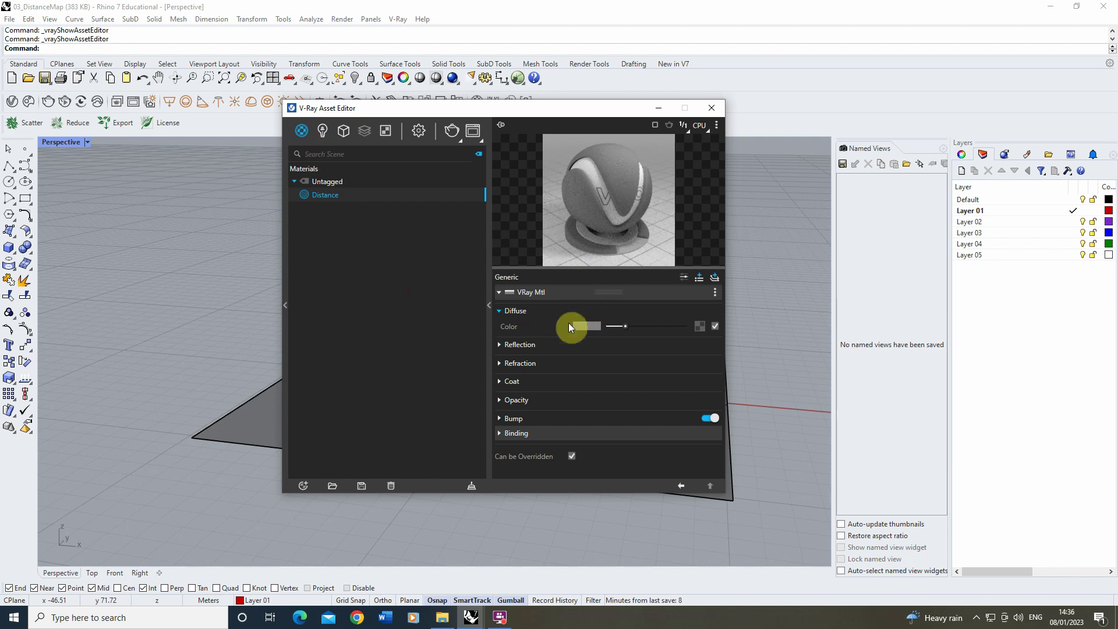
{"action": "left_click", "coordinate": [489, 304]}
{"action": "left_click", "coordinate": [490, 305]}
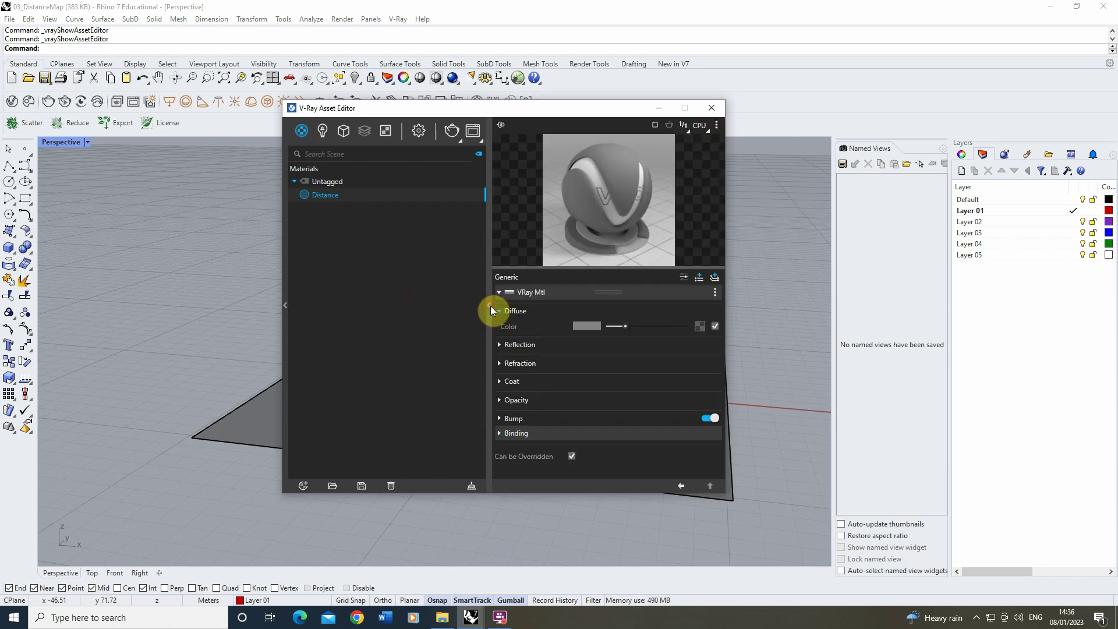
- Drive the diffuse colour with a Distance texture: distance 10, white far, black near
{"action": "left_click", "coordinate": [701, 326]}
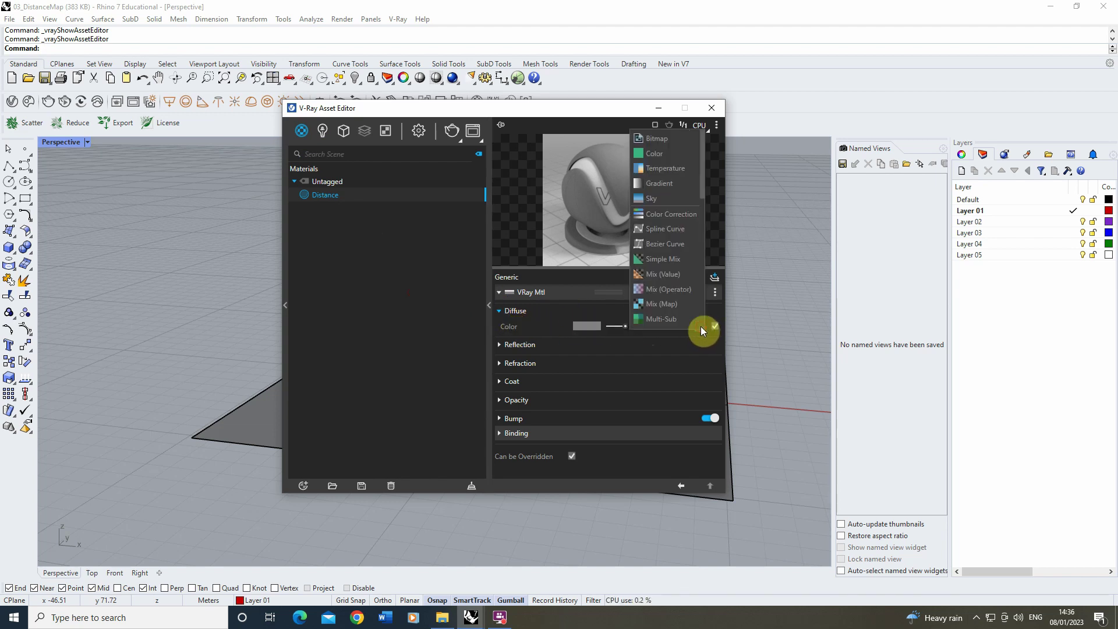
{"action": "left_click_drag", "start_coordinate": [701, 162], "coordinate": [697, 308]}
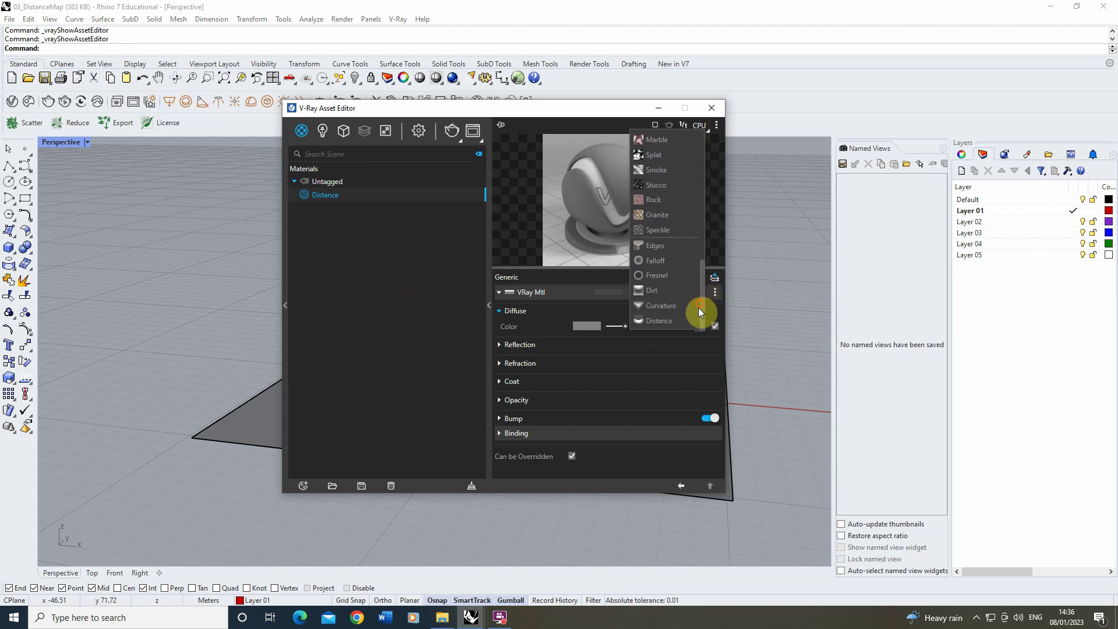
{"action": "left_click", "coordinate": [657, 321]}
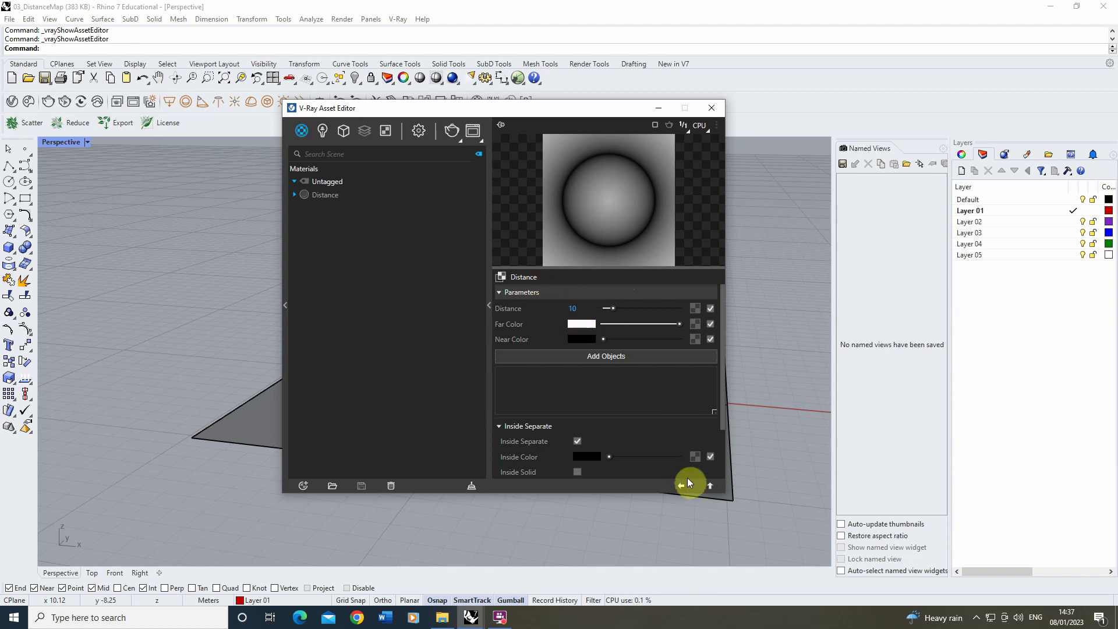
- Apply the Distance material to the ground plane
{"action": "left_click_drag", "start_coordinate": [360, 113], "coordinate": [593, 169]}
{"action": "left_click", "coordinate": [344, 381]}
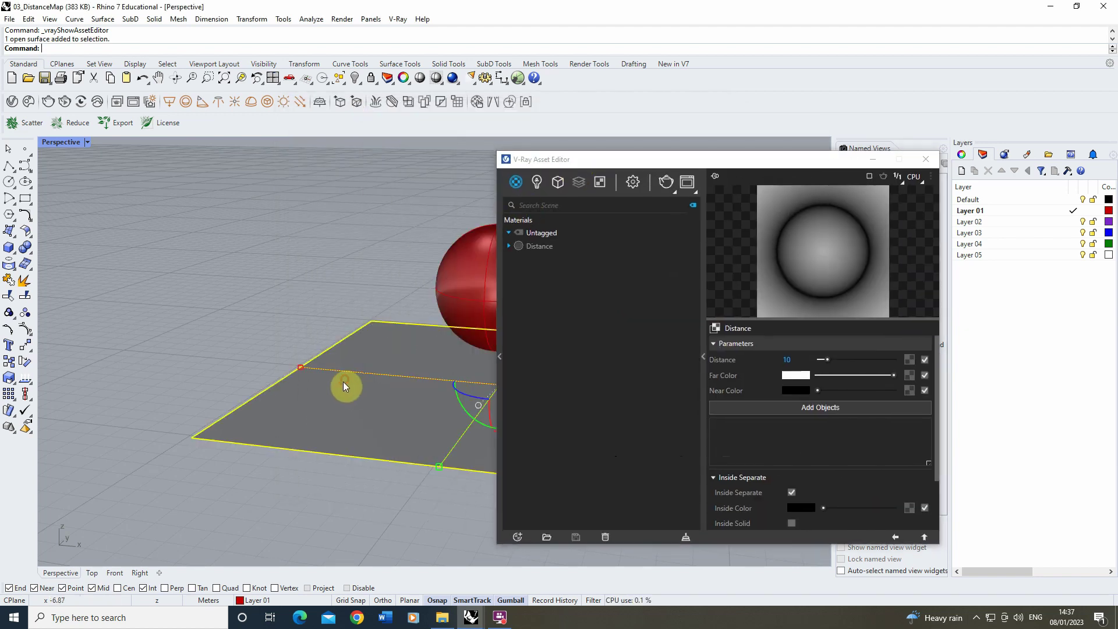
{"action": "right_click", "coordinate": [541, 247]}
{"action": "left_click", "coordinate": [530, 246]}
{"action": "right_click", "coordinate": [538, 248]}
{"action": "left_click", "coordinate": [564, 274]}
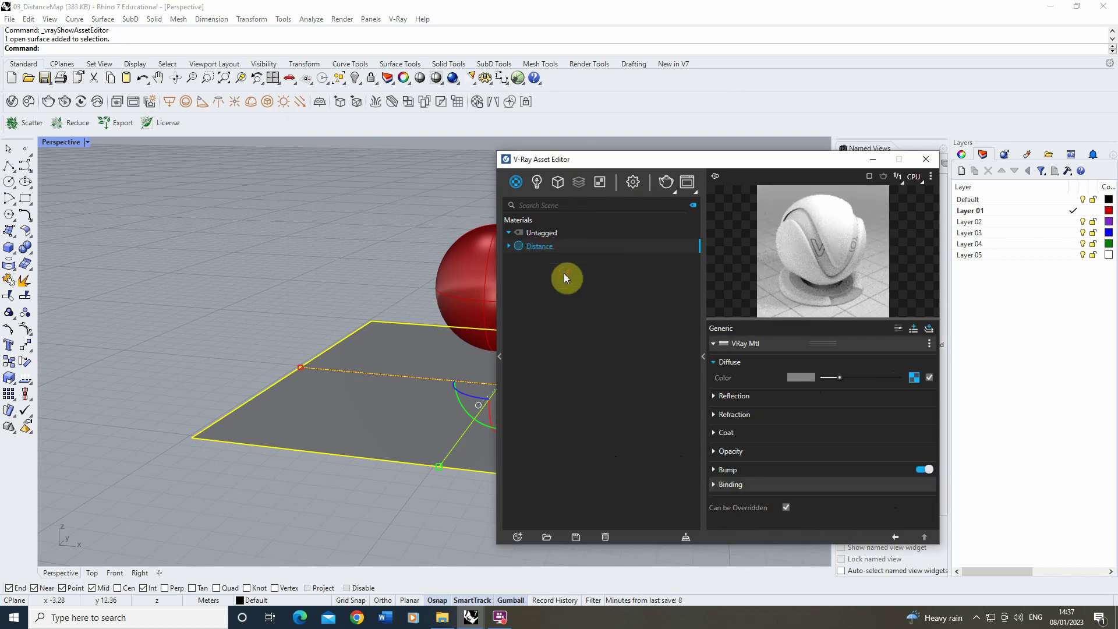
- Render the scene in the V-Ray Frame Buffer at 800 x 450
{"action": "left_click", "coordinate": [686, 184]}
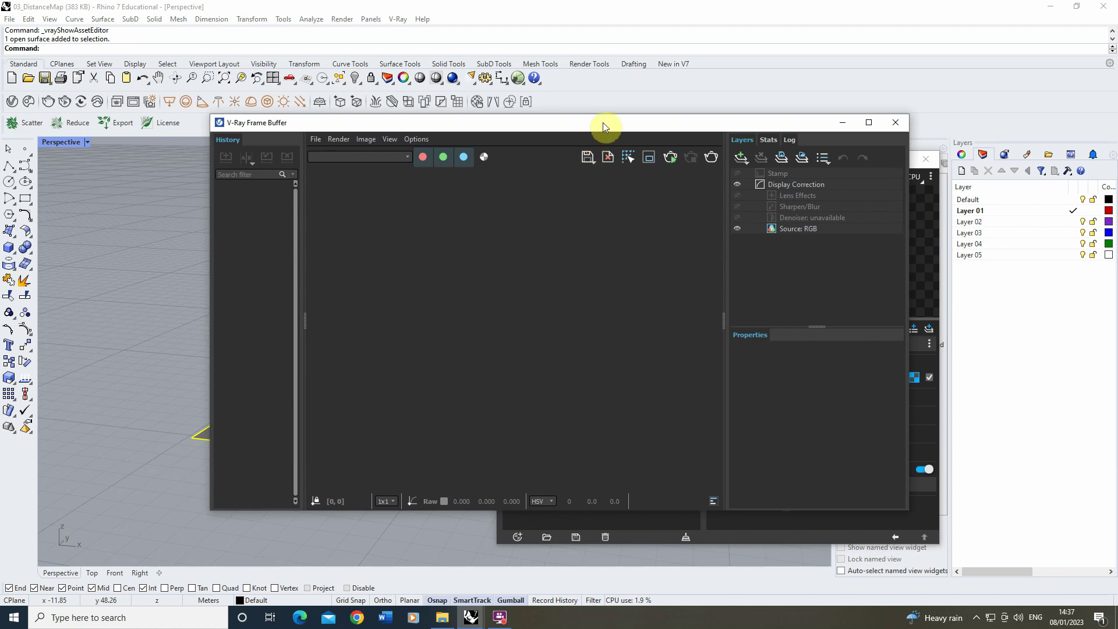
{"action": "left_click_drag", "start_coordinate": [603, 122], "coordinate": [447, 99]}
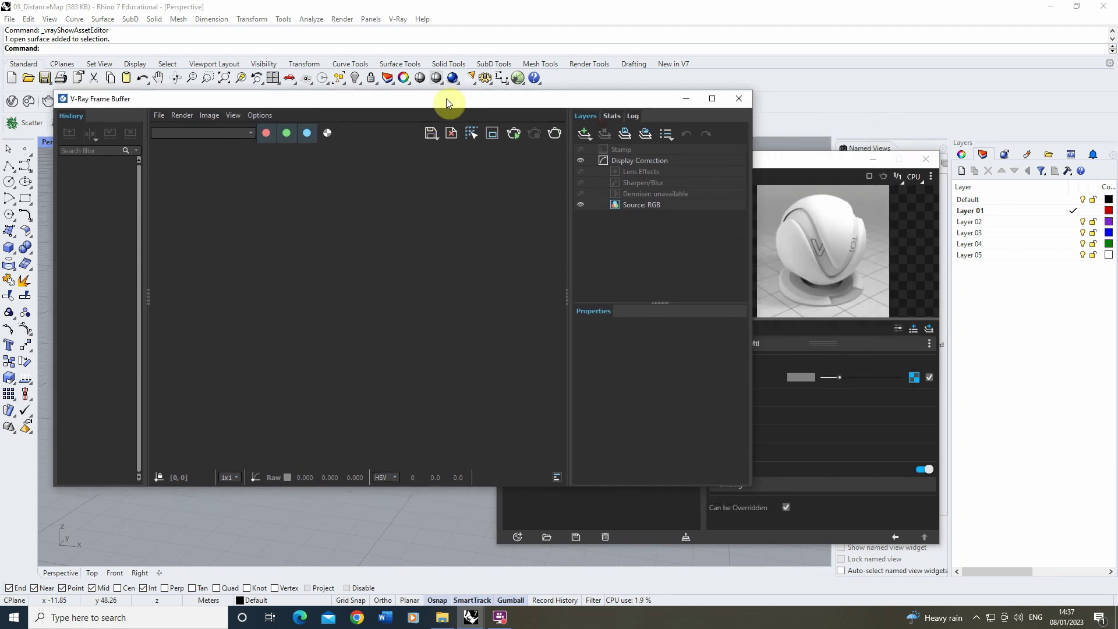
{"action": "left_click_drag", "start_coordinate": [764, 159], "coordinate": [867, 156]}
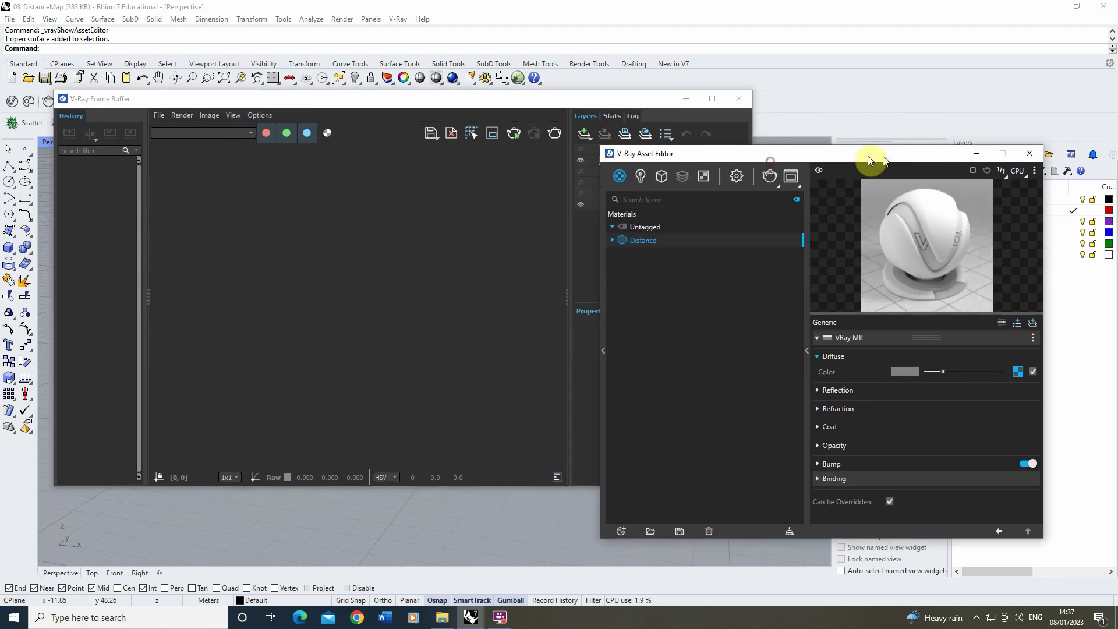
{"action": "left_click", "coordinate": [513, 135]}
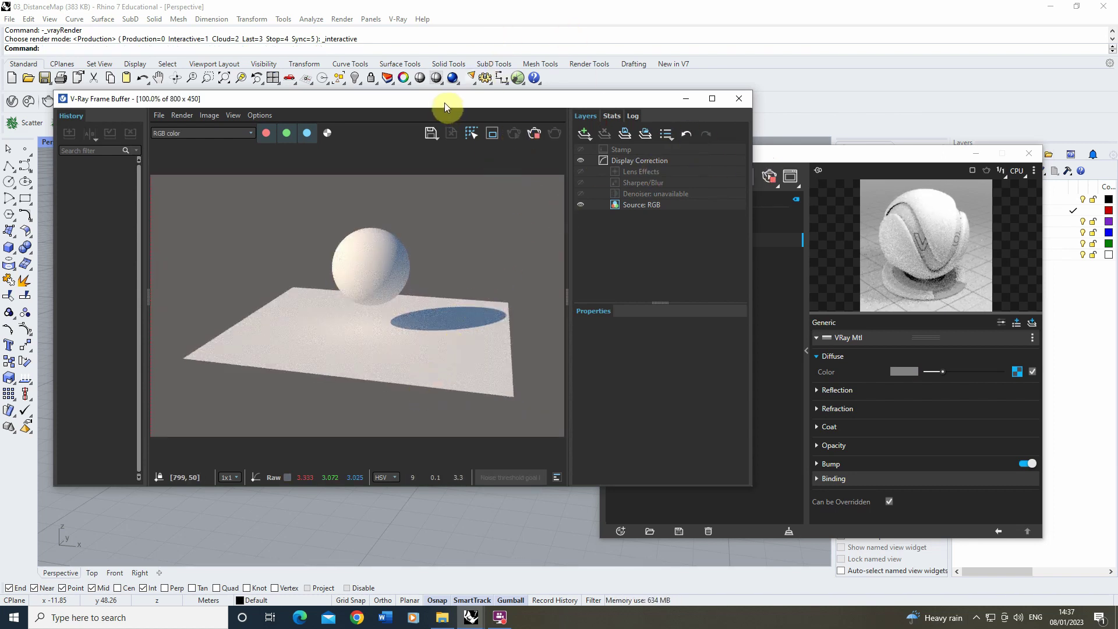
{"action": "left_click_drag", "start_coordinate": [444, 102], "coordinate": [391, 67]}
{"action": "left_click_drag", "start_coordinate": [756, 153], "coordinate": [759, 144]}
{"action": "right_click", "coordinate": [646, 232]}
{"action": "left_click", "coordinate": [659, 263]}
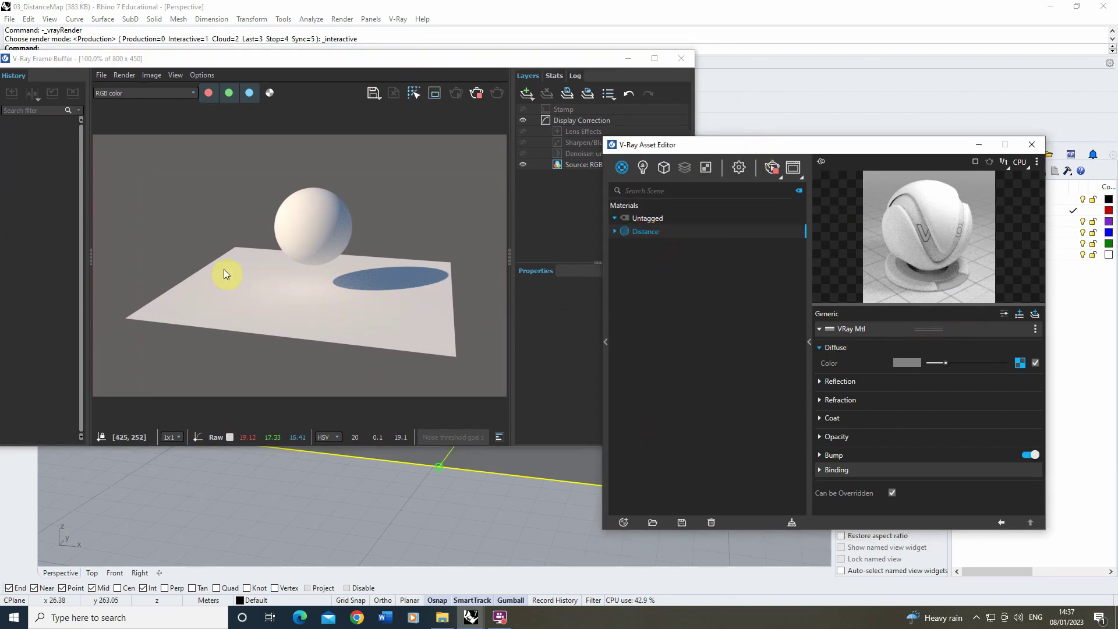
- Add the red sphere as the Distance texture's source object and bring back the Frame Buffer
{"action": "left_click", "coordinate": [1112, 358]}
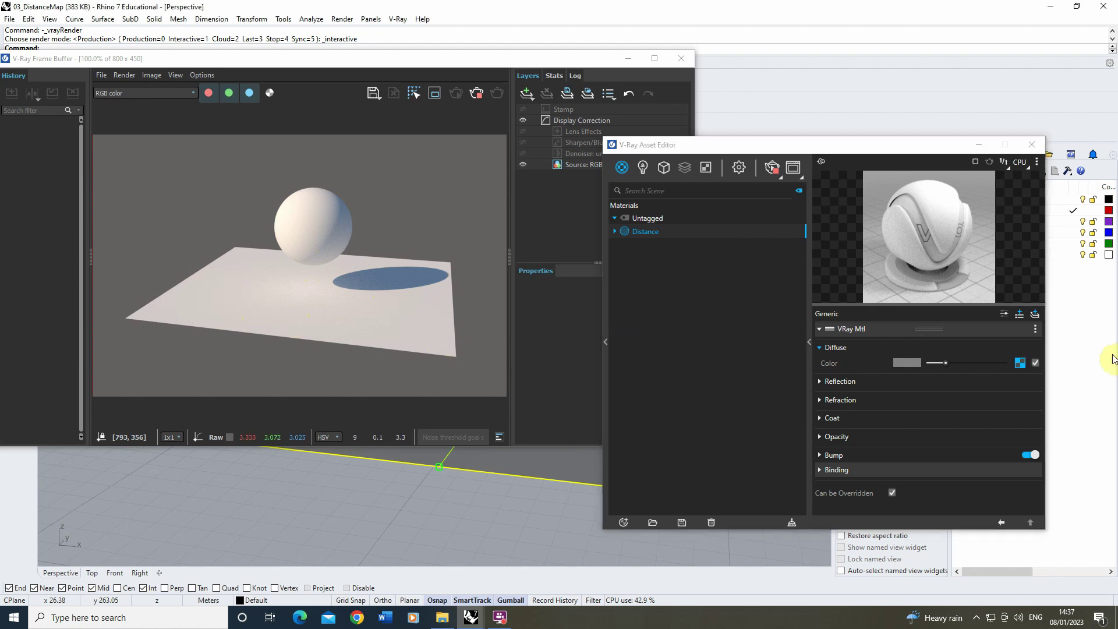
{"action": "left_click", "coordinate": [1019, 364]}
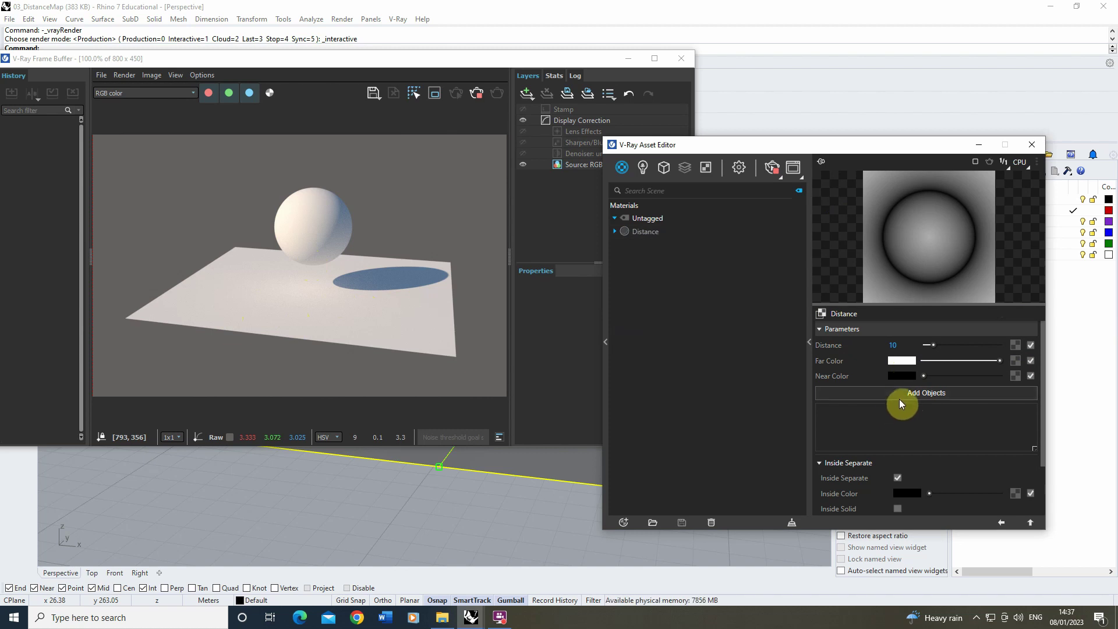
{"action": "left_click", "coordinate": [928, 393]}
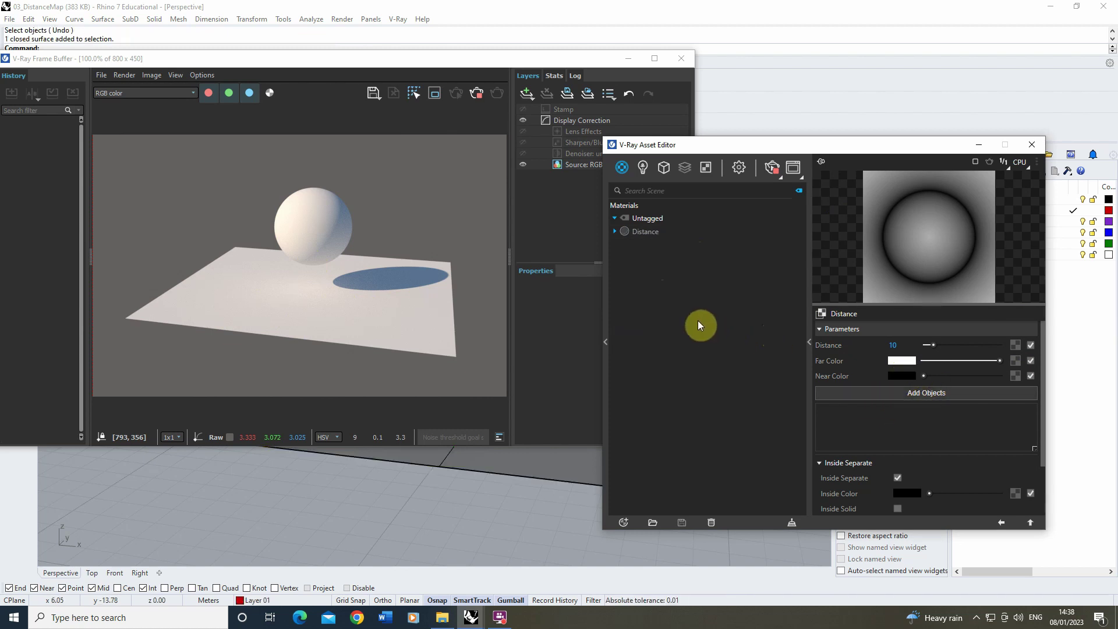
{"action": "left_click", "coordinate": [628, 60]}
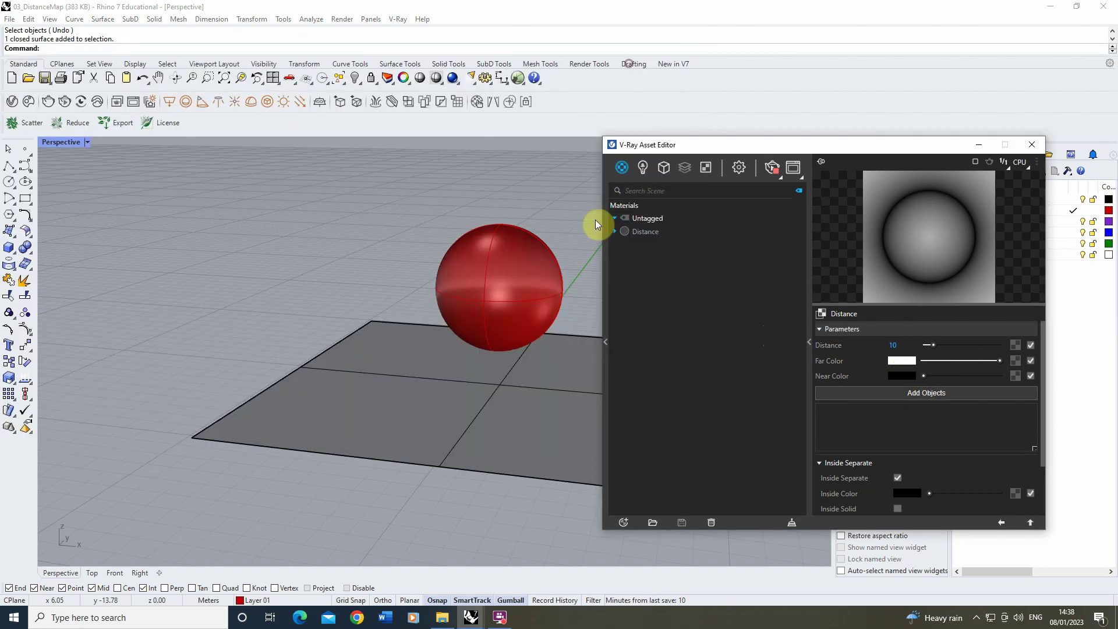
{"action": "left_click", "coordinate": [504, 261]}
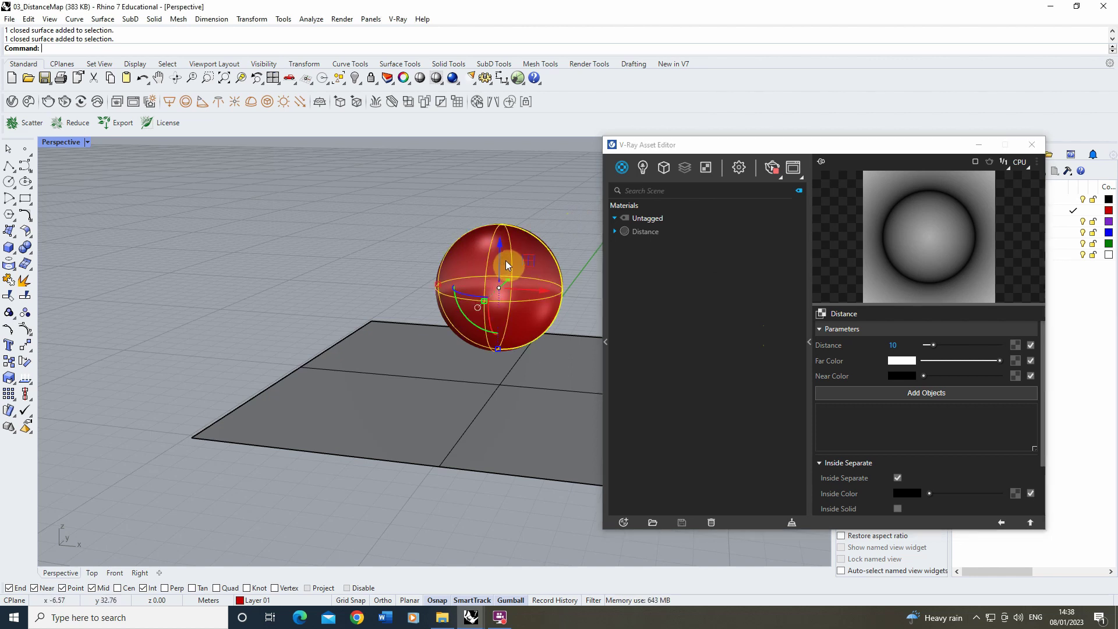
{"action": "left_click", "coordinate": [877, 388]}
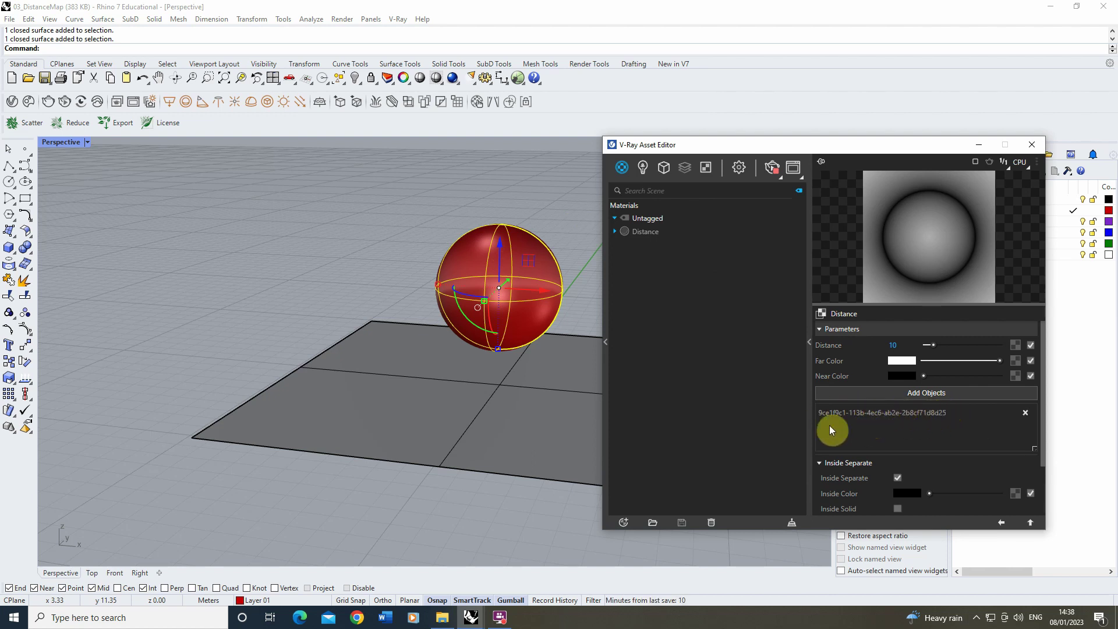
{"action": "left_click", "coordinate": [473, 615]}
{"action": "left_click", "coordinate": [510, 563]}
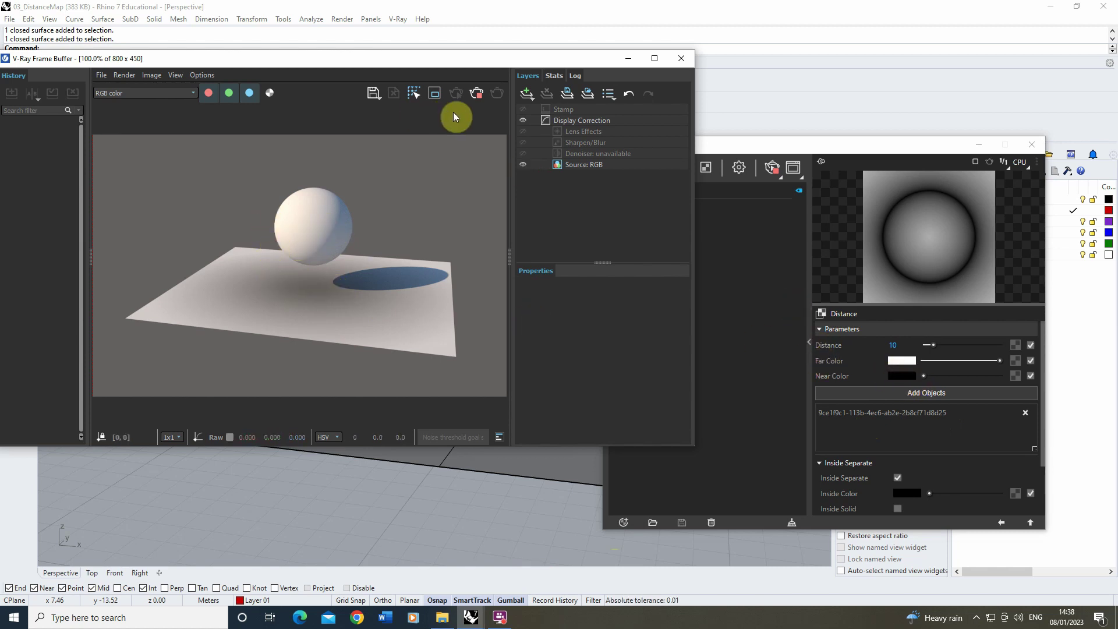
- Lower the red sphere so it sinks halfway into the ground plane
{"action": "left_click", "coordinate": [986, 146]}
{"action": "left_click_drag", "start_coordinate": [333, 58], "coordinate": [868, 114]}
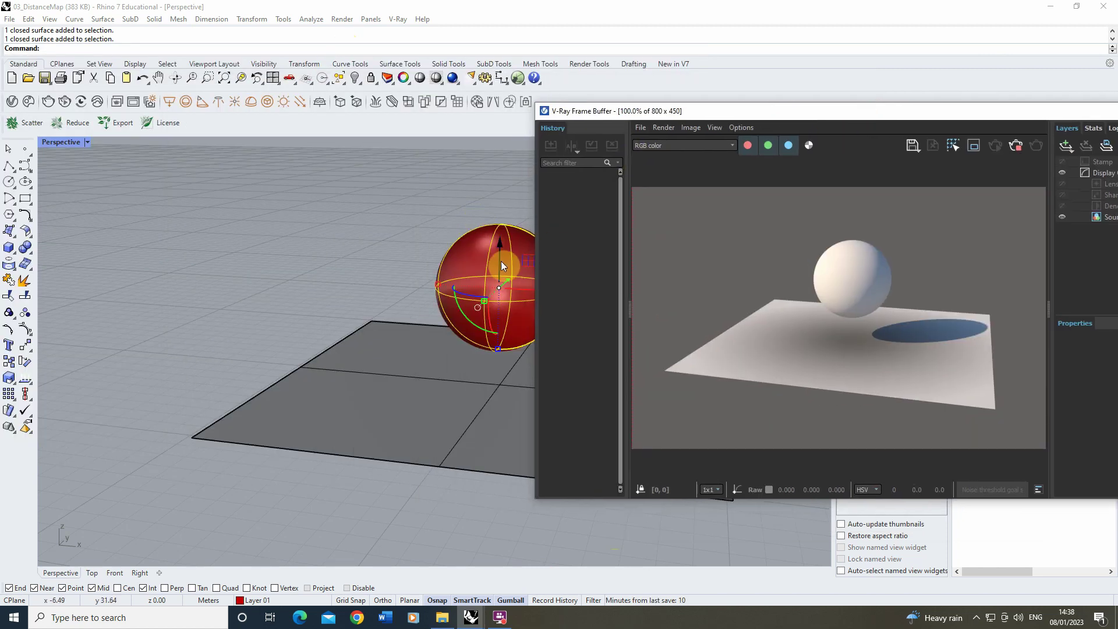
{"action": "left_click_drag", "start_coordinate": [499, 260], "coordinate": [502, 308]}
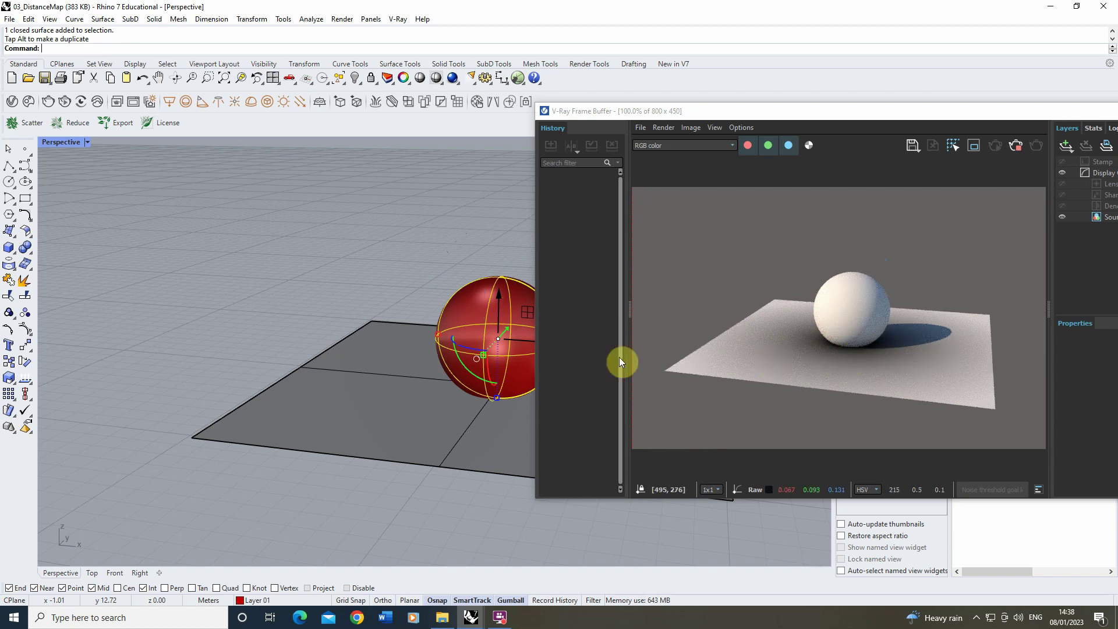
{"action": "left_click_drag", "start_coordinate": [499, 310], "coordinate": [497, 305]}
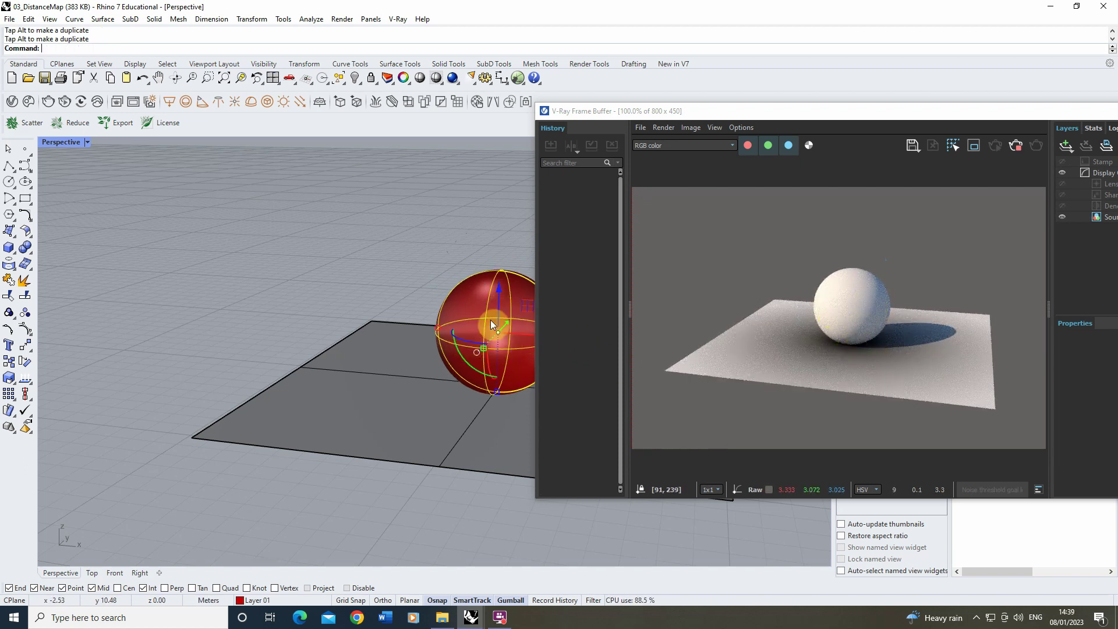
{"action": "left_click_drag", "start_coordinate": [500, 331], "coordinate": [514, 358]}
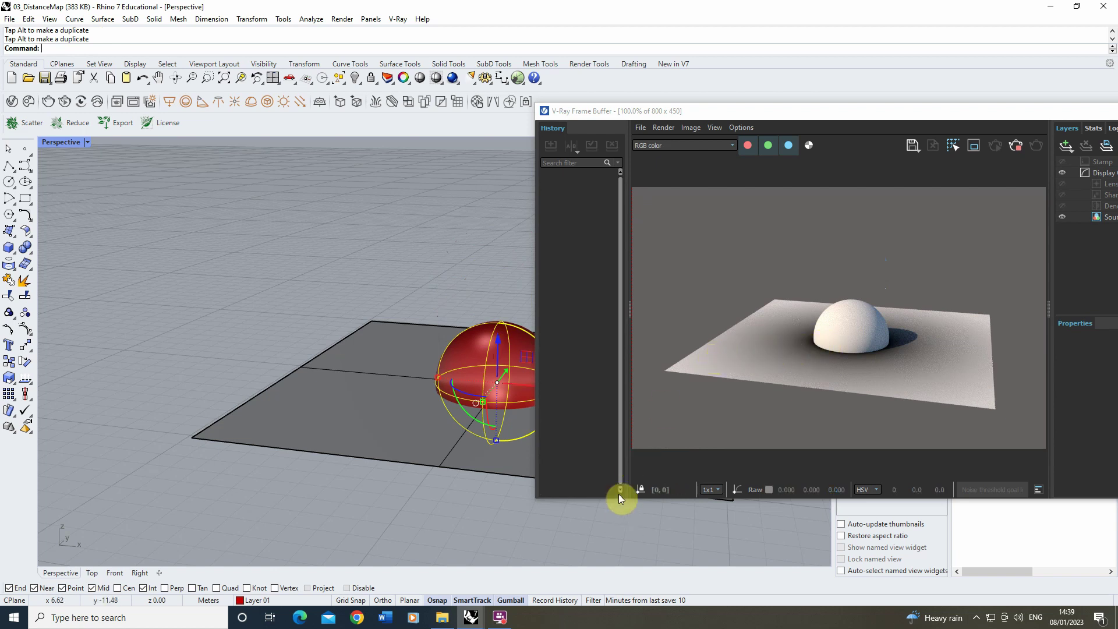
- Change the Distance texture's distance from 10 to 14.94
{"action": "left_click", "coordinate": [11, 103]}
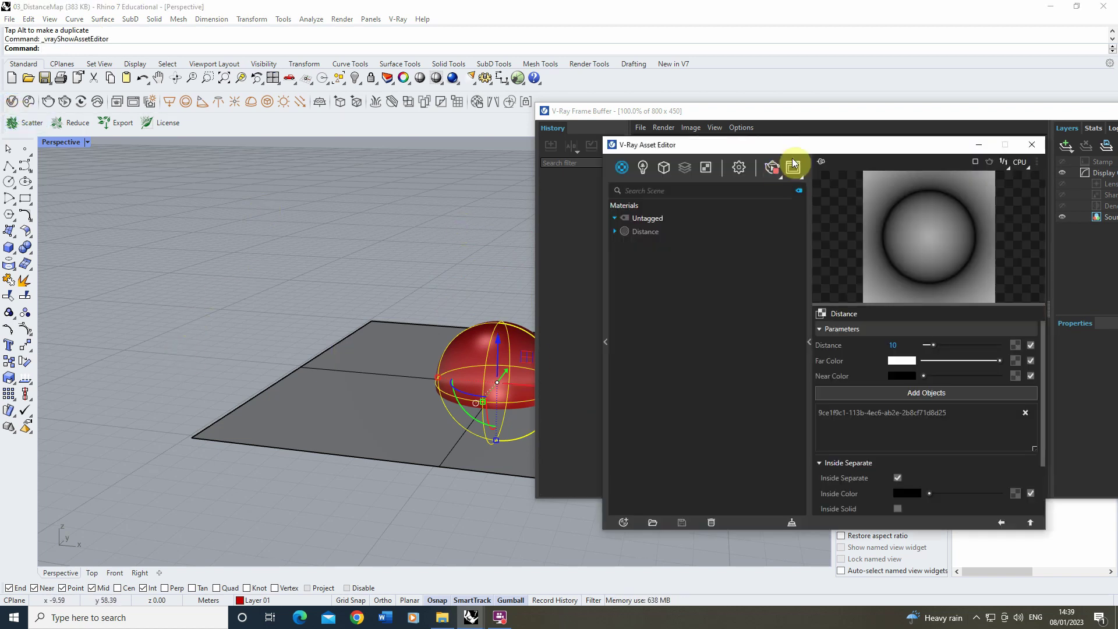
{"action": "left_click_drag", "start_coordinate": [751, 143], "coordinate": [213, 108]}
{"action": "left_click_drag", "start_coordinate": [358, 310], "coordinate": [355, 314]}
{"action": "left_click", "coordinate": [355, 312]}
{"action": "mouse_move", "coordinate": [354, 312]}
{"action": "left_mouse_down"}
{"action": "mouse_move", "coordinate": [409, 312]}
{"action": "mouse_move", "coordinate": [364, 310]}
{"action": "left_mouse_up"}
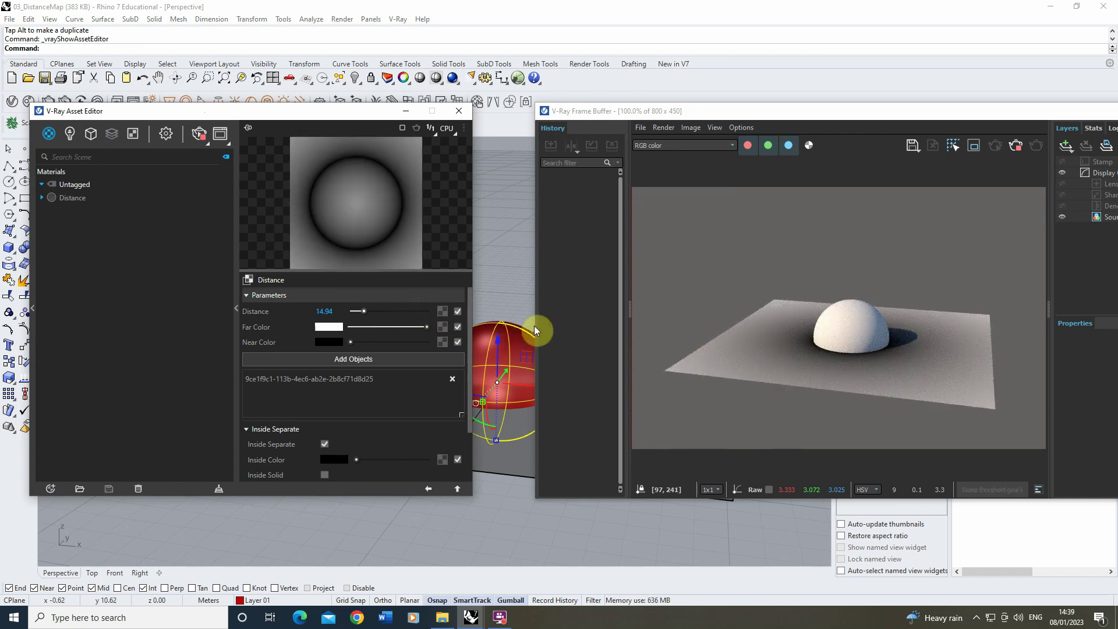
- Set the Distance texture's far colour to red and near colour to pale yellow
{"action": "left_click", "coordinate": [330, 326]}
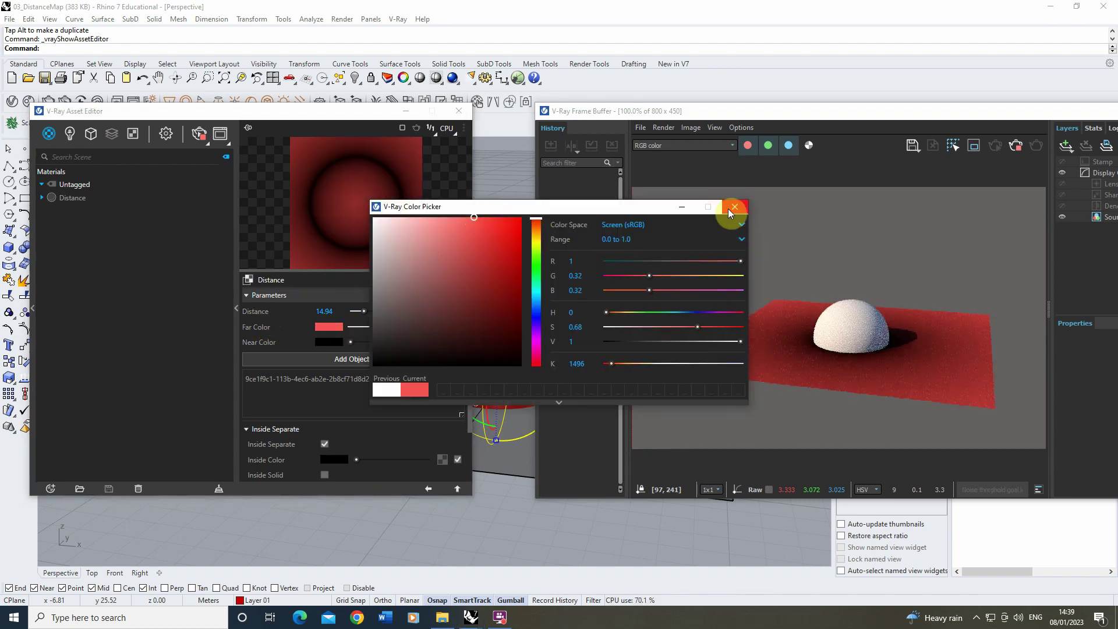
{"action": "left_click", "coordinate": [734, 207]}
{"action": "left_click", "coordinate": [330, 342]}
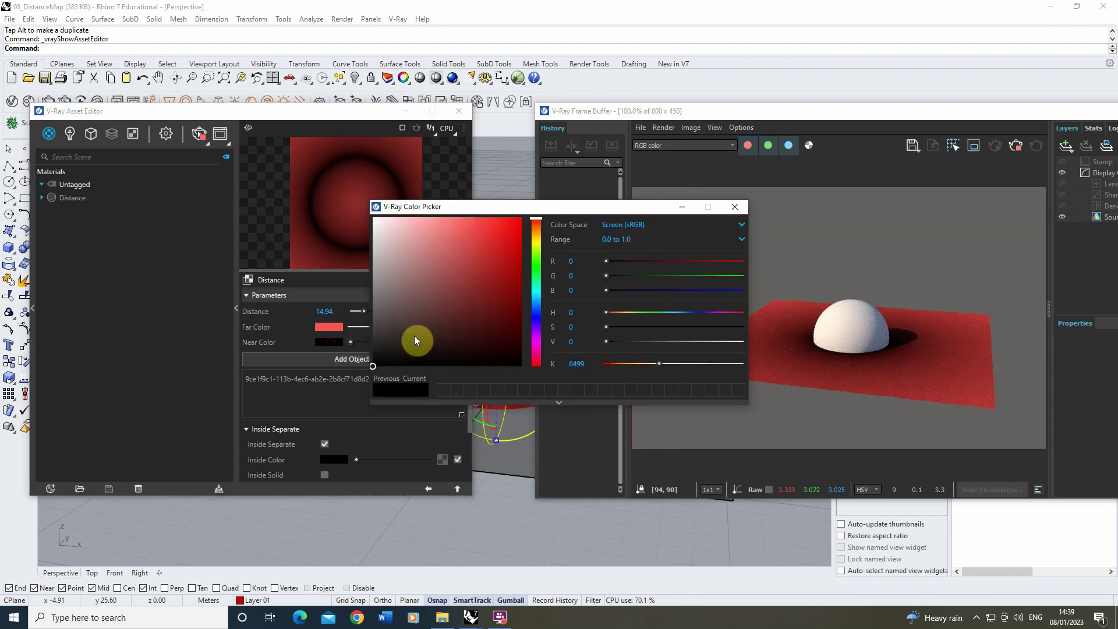
{"action": "left_click", "coordinate": [536, 236]}
{"action": "left_click_drag", "start_coordinate": [429, 285], "coordinate": [457, 217]}
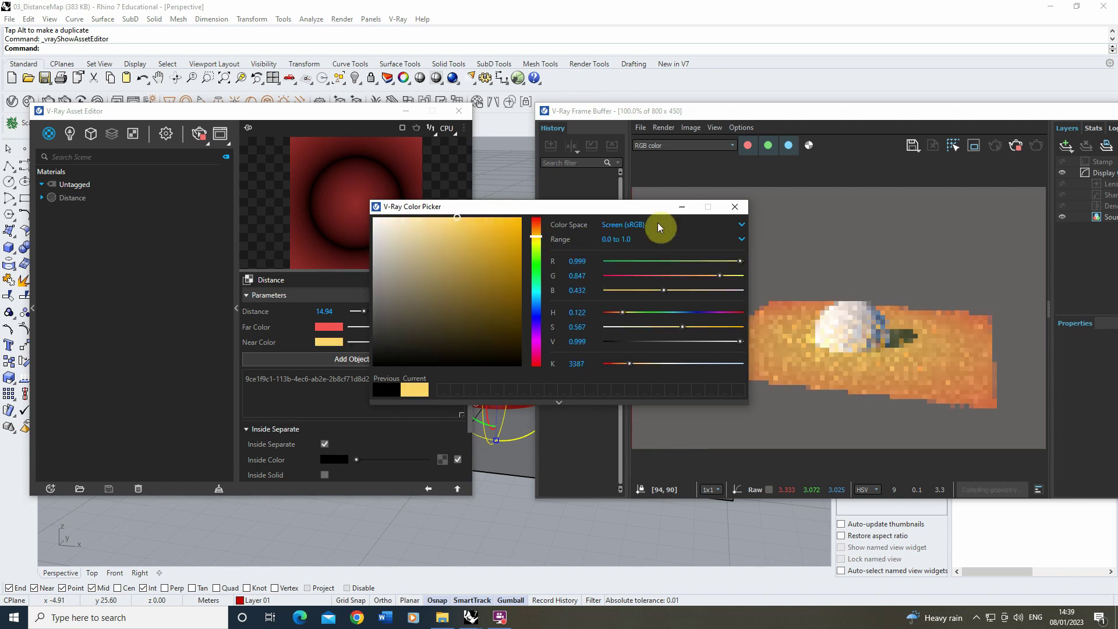
{"action": "left_click", "coordinate": [735, 207]}
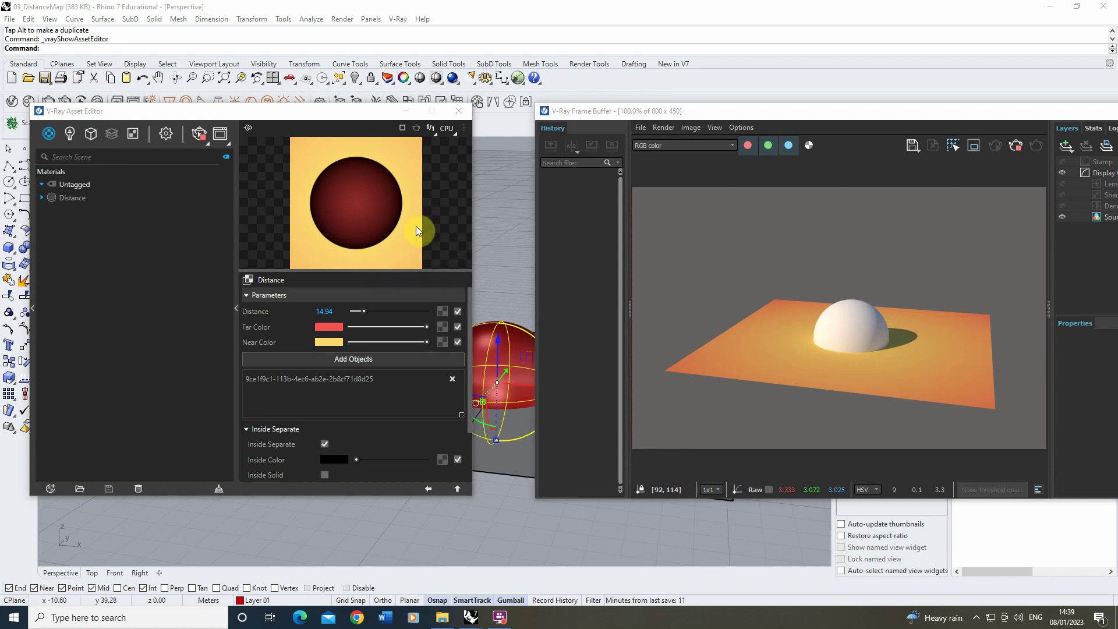
- Load the grass image as a bitmap texture for the far colour
{"action": "left_click", "coordinate": [441, 326]}
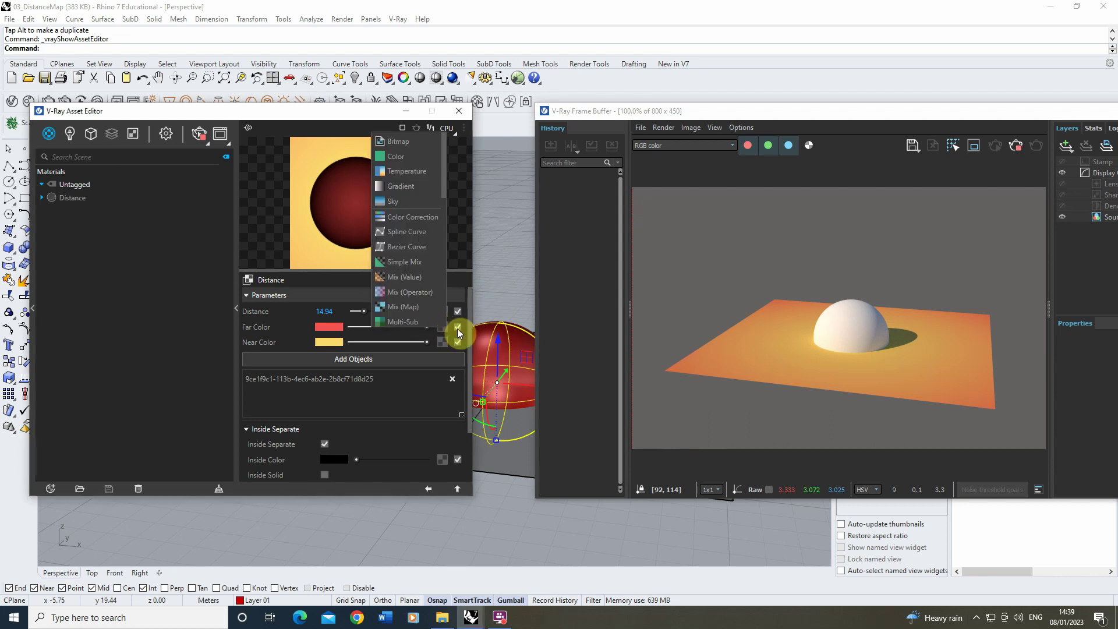
{"action": "left_click", "coordinate": [392, 141]}
{"action": "left_click", "coordinate": [336, 216]}
{"action": "left_click", "coordinate": [490, 415]}
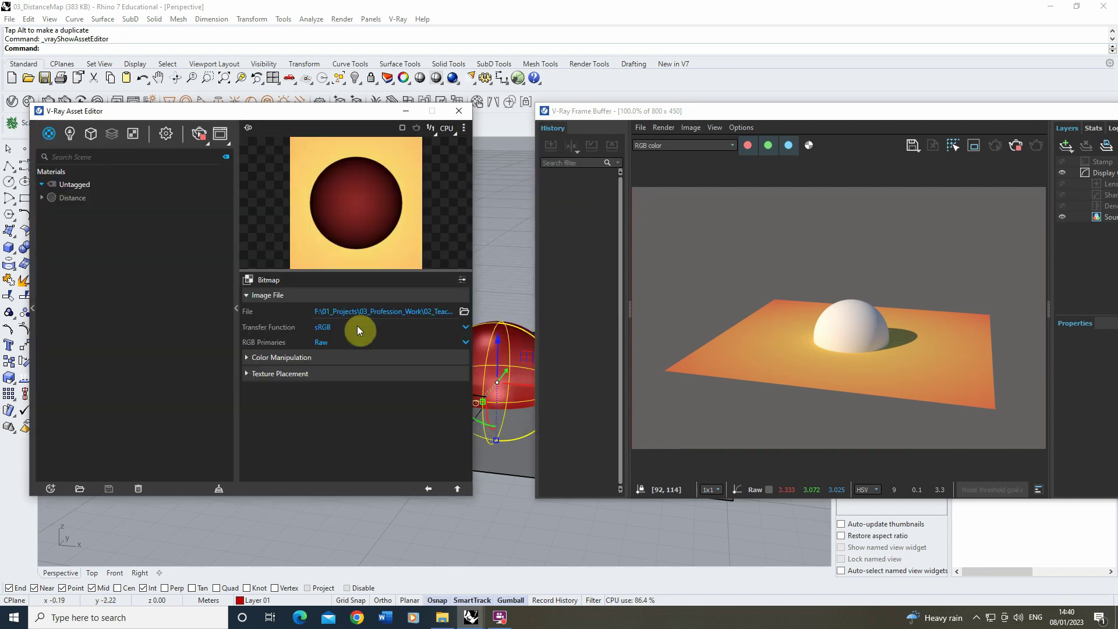
{"action": "left_click", "coordinate": [430, 489]}
{"action": "left_click", "coordinate": [444, 342]}
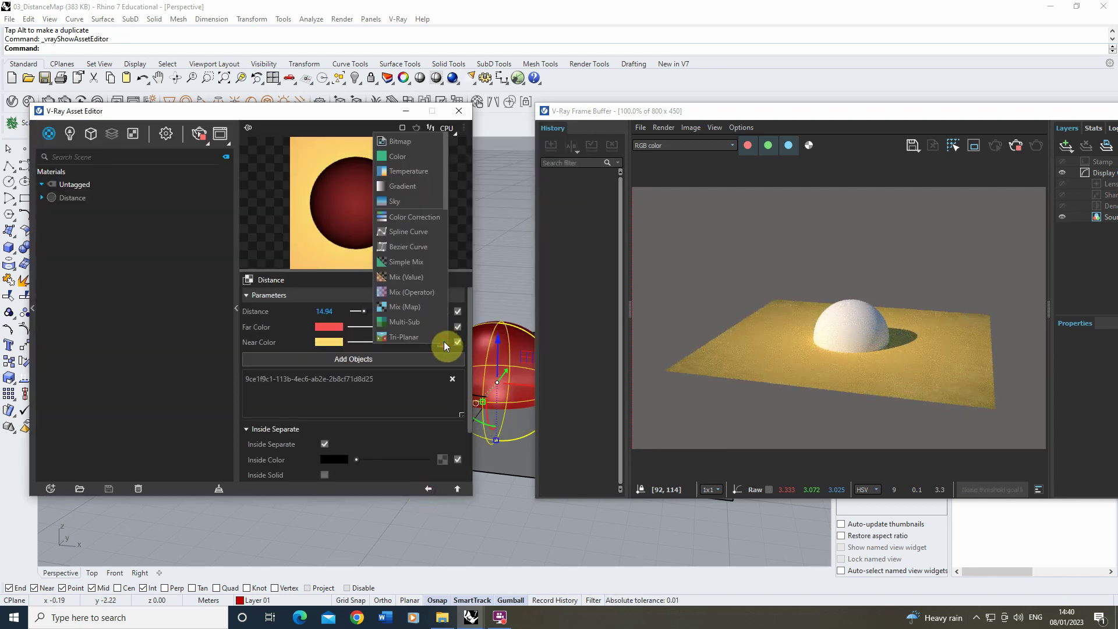
- Load the Dirt_01 image as the near colour bitmap texture
{"action": "left_click", "coordinate": [399, 141]}
{"action": "left_click", "coordinate": [246, 222]}
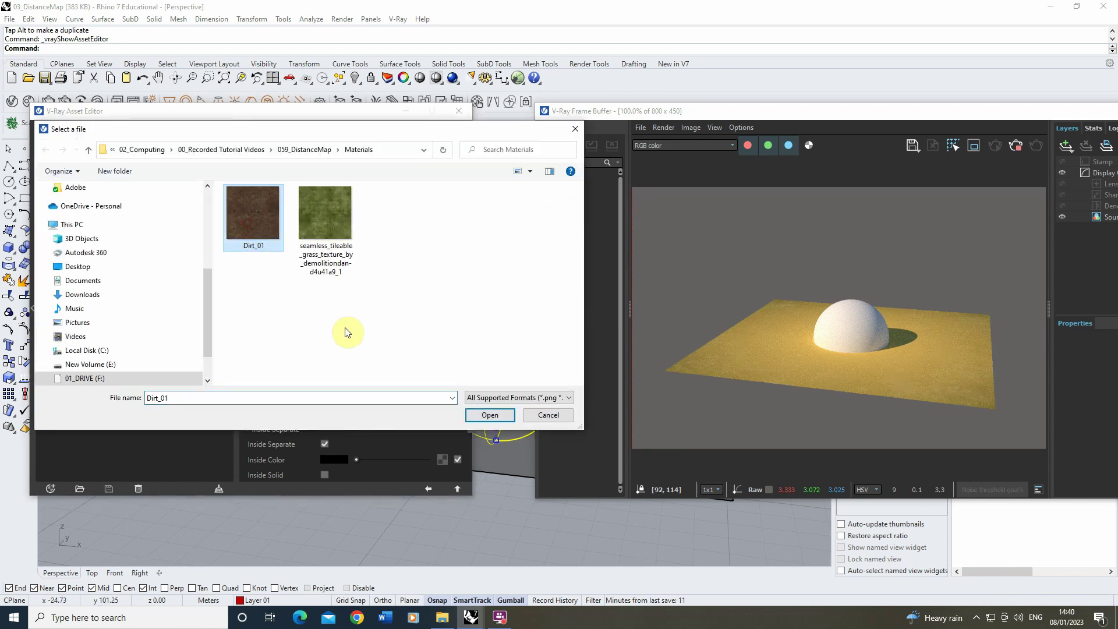
{"action": "left_click", "coordinate": [489, 416]}
{"action": "left_click", "coordinate": [428, 489]}
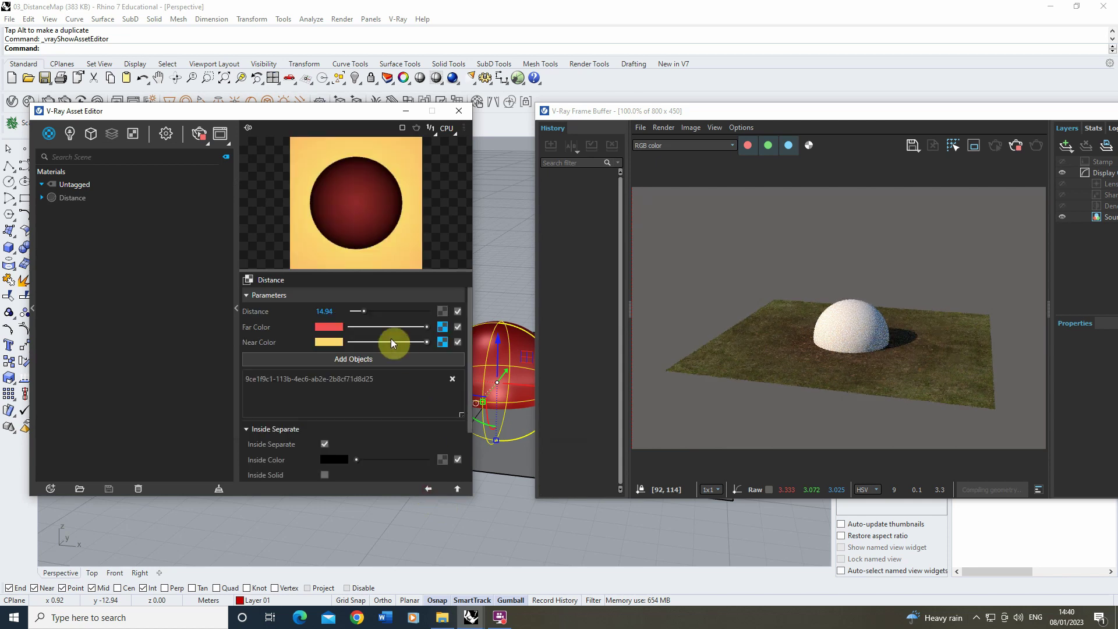
- Reduce the distance to 7.87 so dirt rings the dome within the grass
{"action": "left_click_drag", "start_coordinate": [364, 314], "coordinate": [358, 311]}
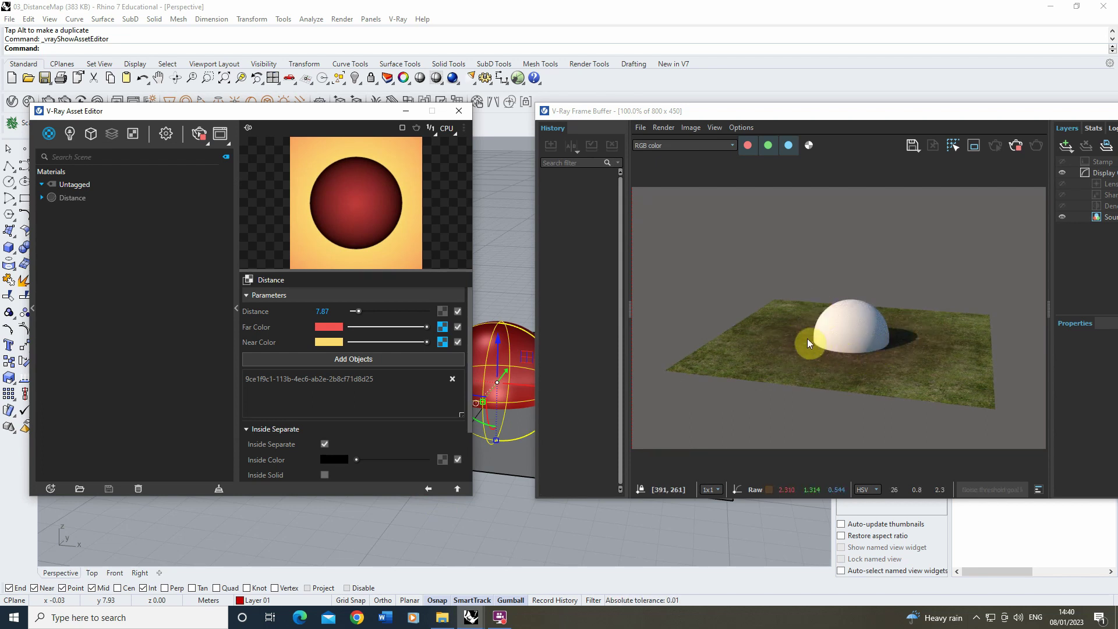
{"action": "left_click", "coordinate": [815, 341]}
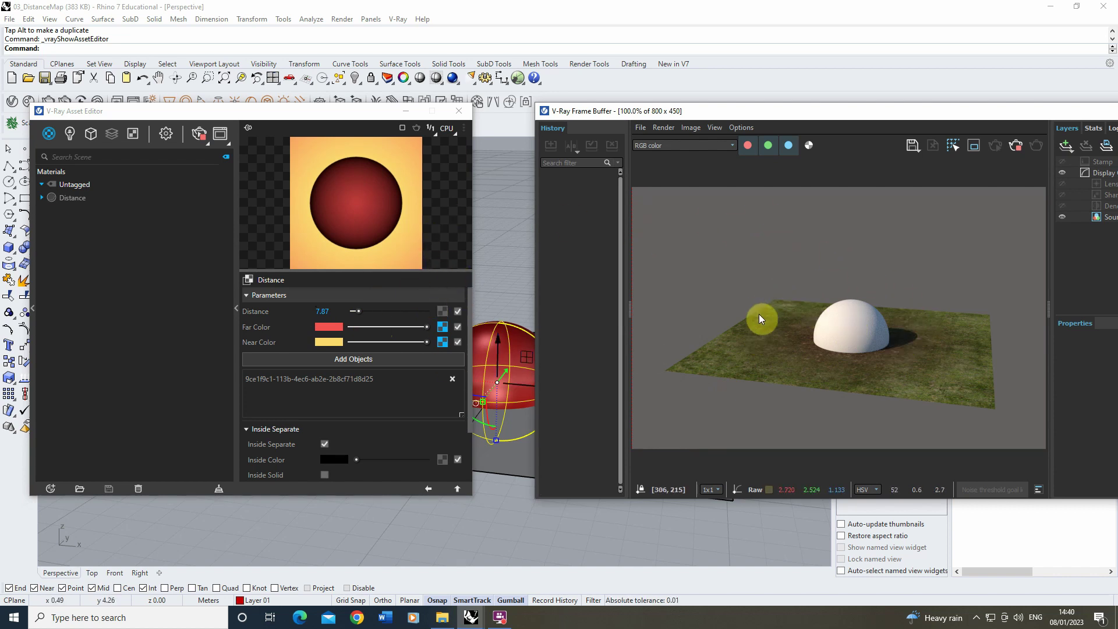
{"action": "left_click", "coordinate": [797, 349]}
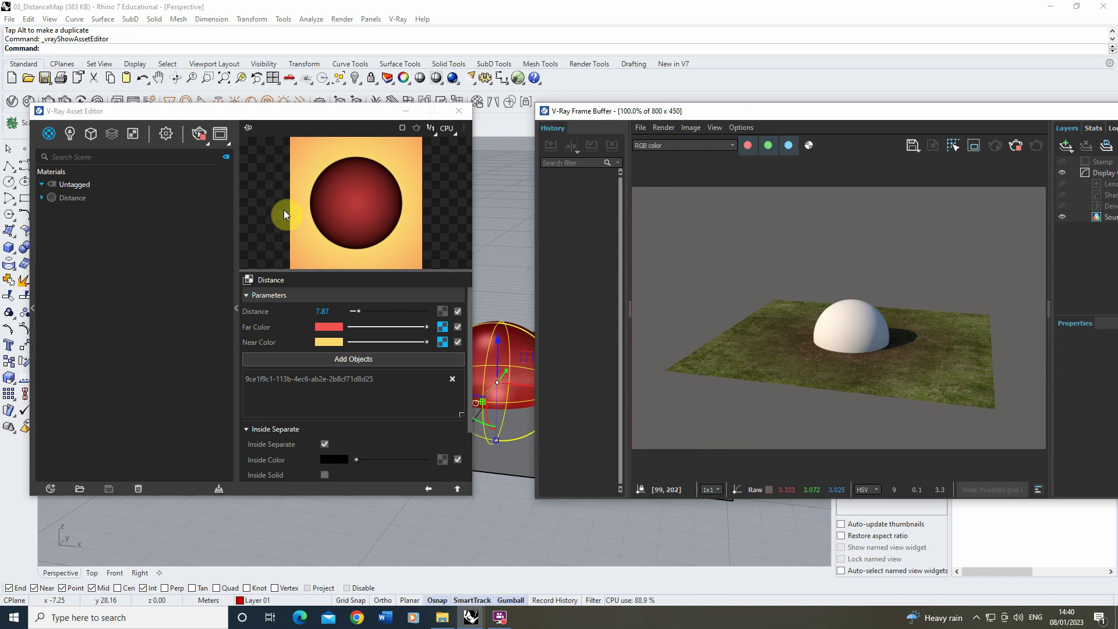
- Stop the interactive render and close the V-Ray Frame Buffer
{"action": "left_click", "coordinate": [199, 133]}
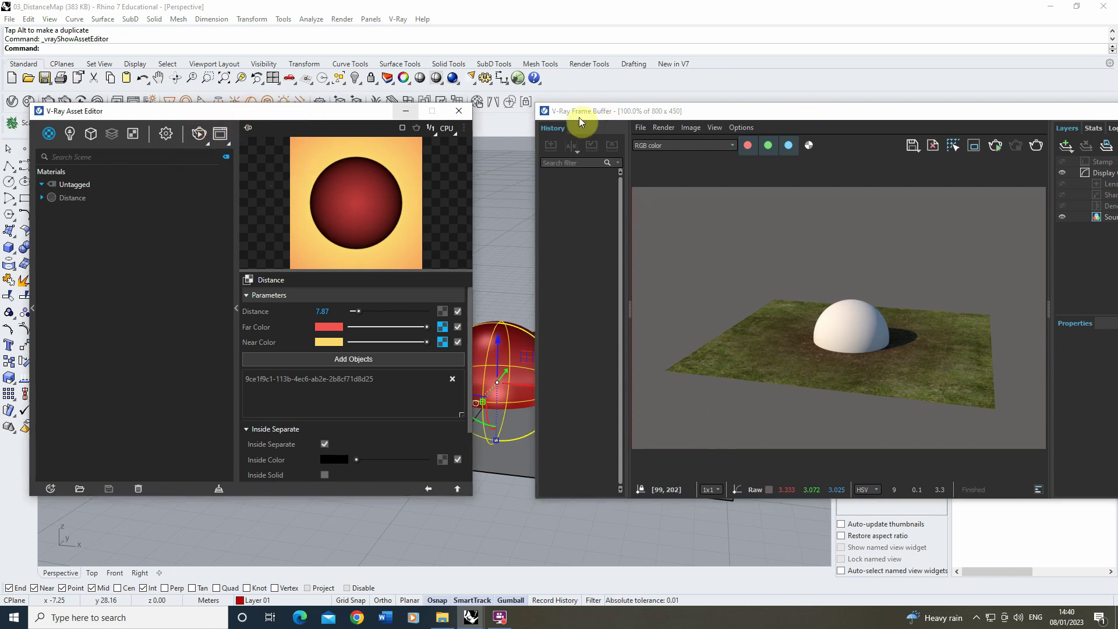
{"action": "left_click", "coordinate": [1019, 110]}
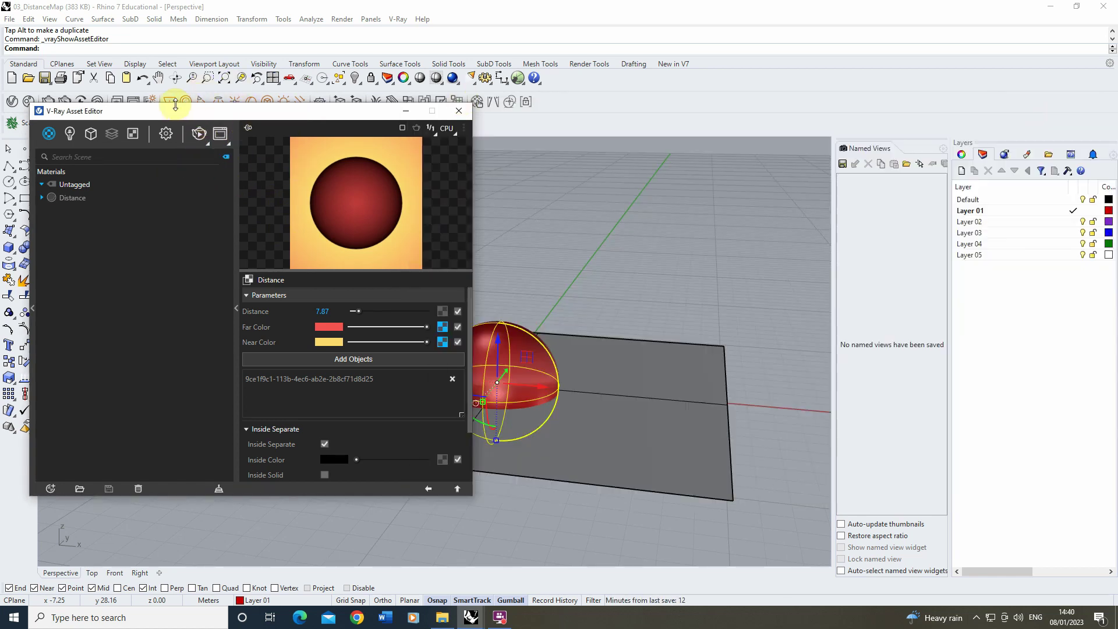
{"action": "left_click_drag", "start_coordinate": [171, 111], "coordinate": [293, 113]}
{"action": "left_click_drag", "start_coordinate": [367, 113], "coordinate": [622, 111]}
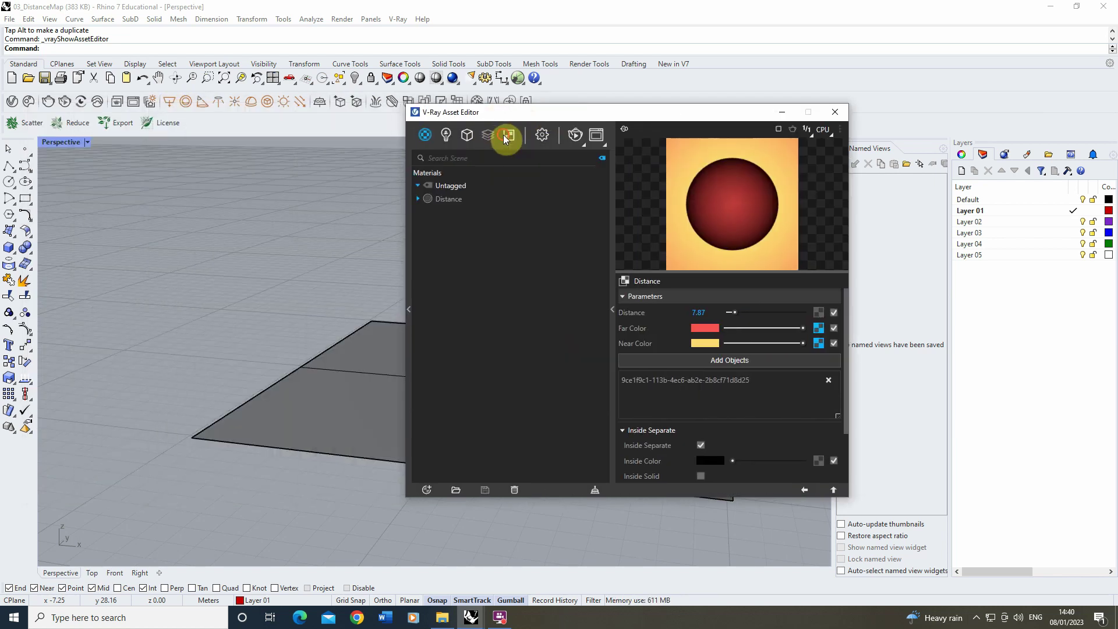
- Show the Textures list in the Asset Editor and browse the new texture types
{"action": "left_click", "coordinate": [503, 134]}
{"action": "left_click", "coordinate": [429, 486]}
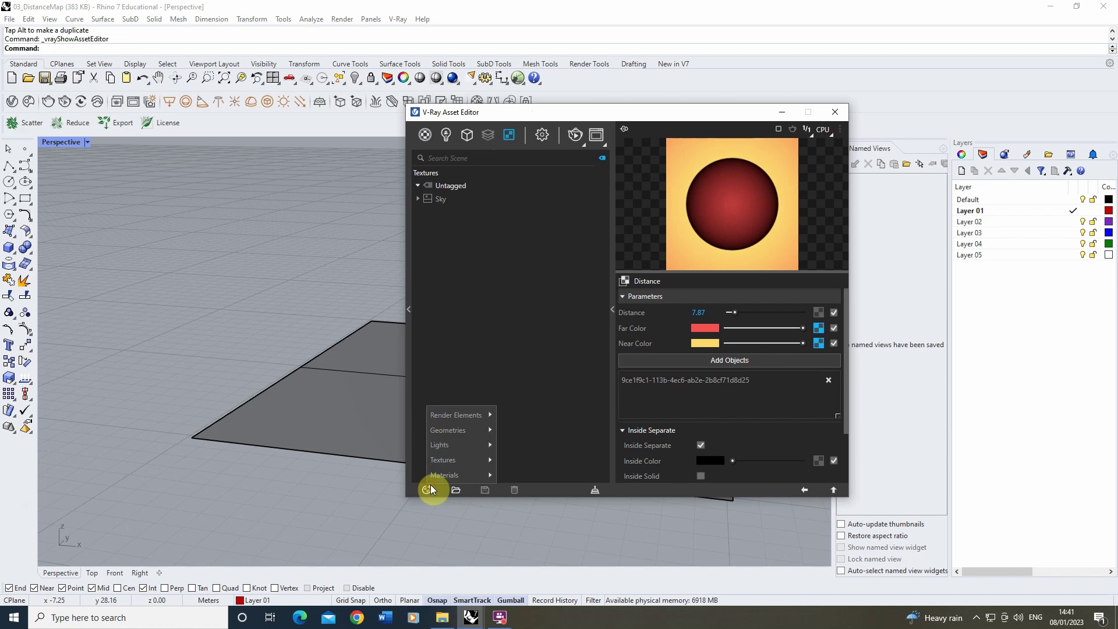
{"action": "mouse_move", "coordinate": [450, 463]}
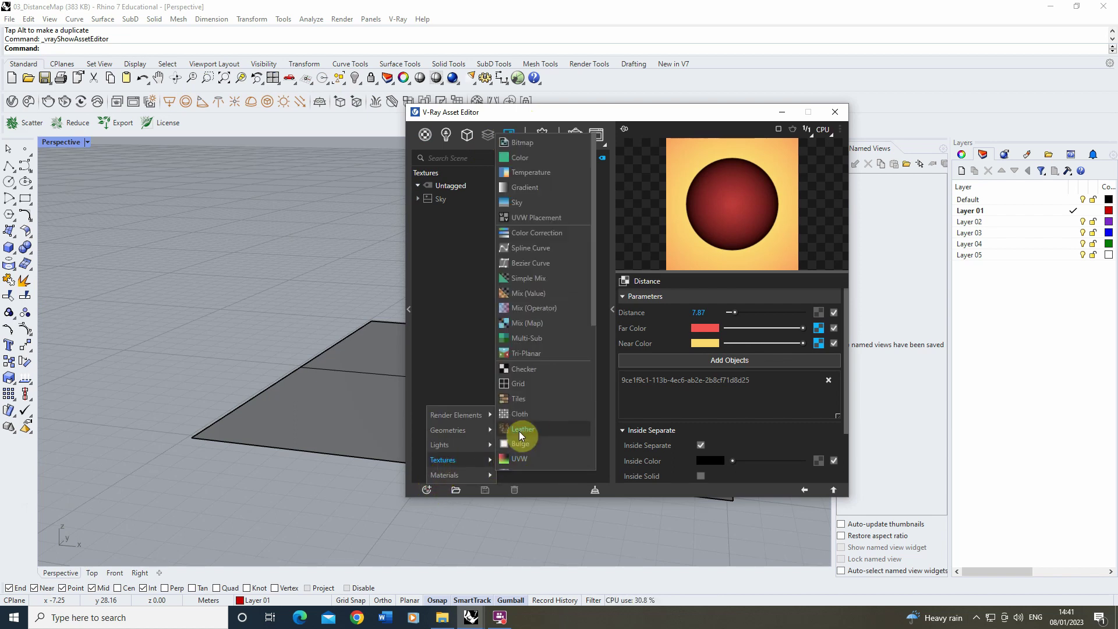
{"action": "scroll", "coordinate": [522, 429], "scroll_direction": "down", "scroll_amount": 3}
{"action": "scroll", "coordinate": [523, 428], "scroll_direction": "down", "scroll_amount": 2}
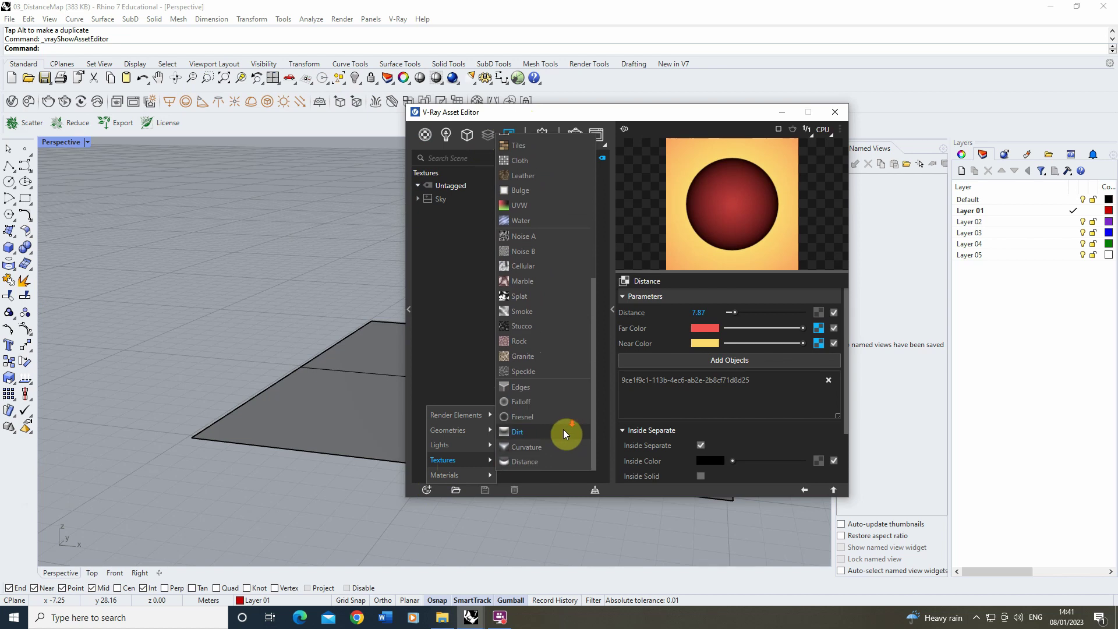
- Create a new Distance texture and rename it 'Grass'
{"action": "left_click", "coordinate": [526, 460]}
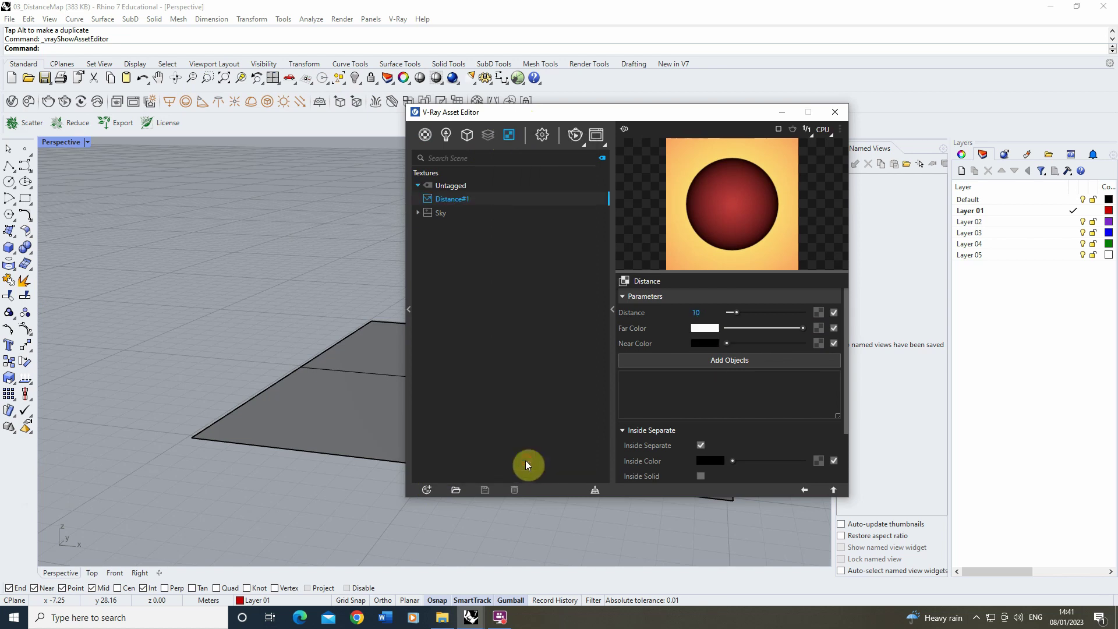
{"action": "left_click", "coordinate": [473, 198]}
{"action": "type", "text": "Gro"}
{"action": "type", "text": "ss"}
{"action": "left_click", "coordinate": [312, 221]}
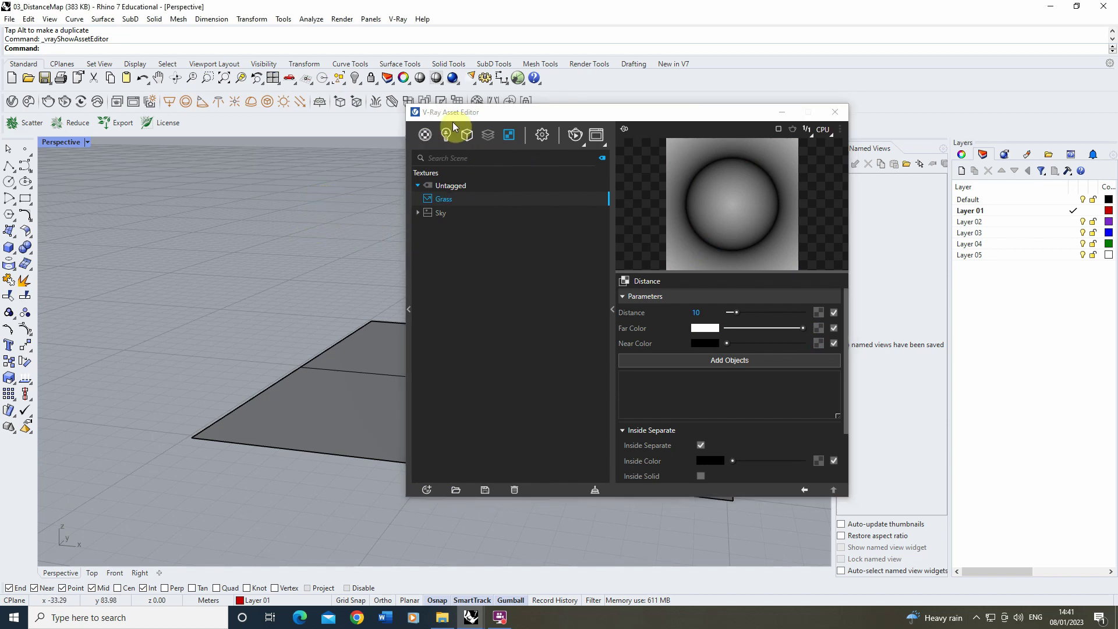
{"action": "left_click_drag", "start_coordinate": [454, 123], "coordinate": [647, 116]}
- Add the red hemisphere as the Grass texture's distance source object
{"action": "left_click", "coordinate": [503, 322]}
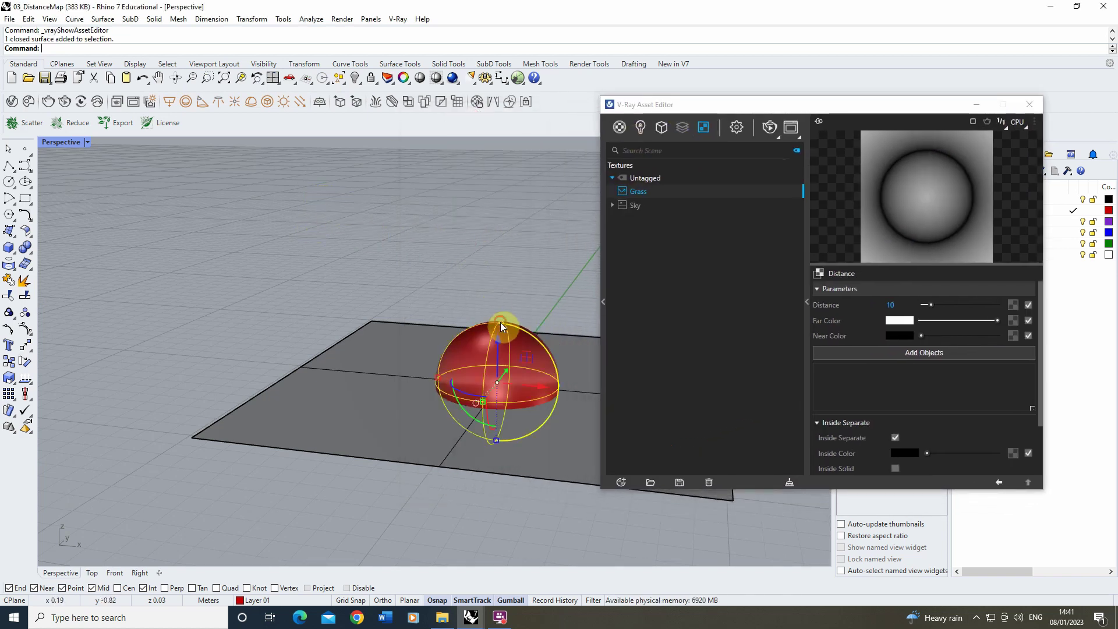
{"action": "left_click", "coordinate": [875, 352]}
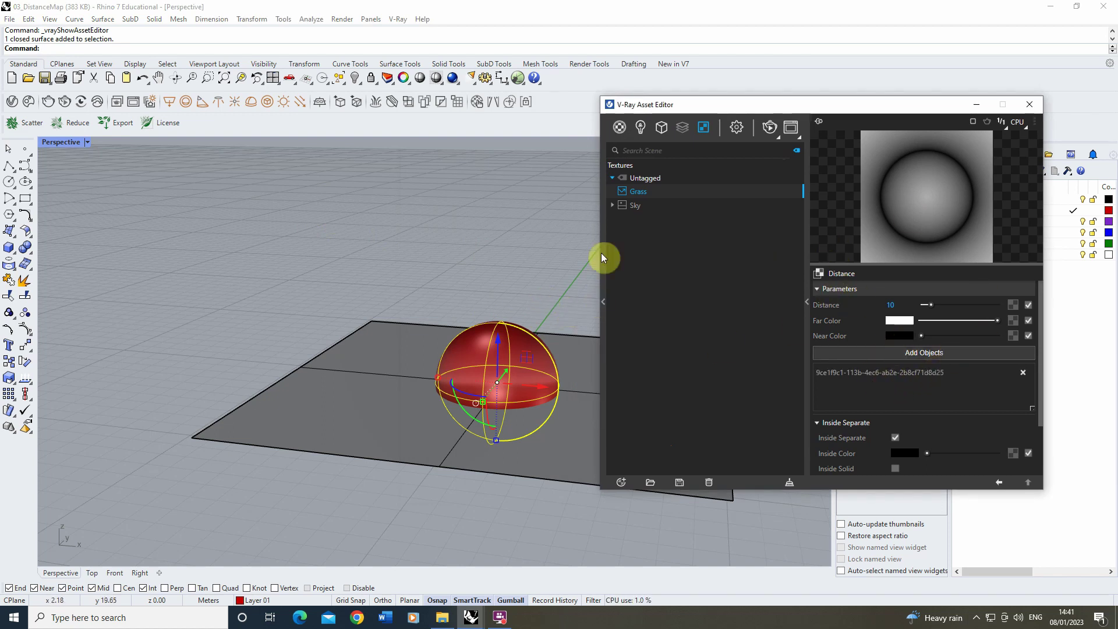
{"action": "left_click", "coordinate": [556, 256]}
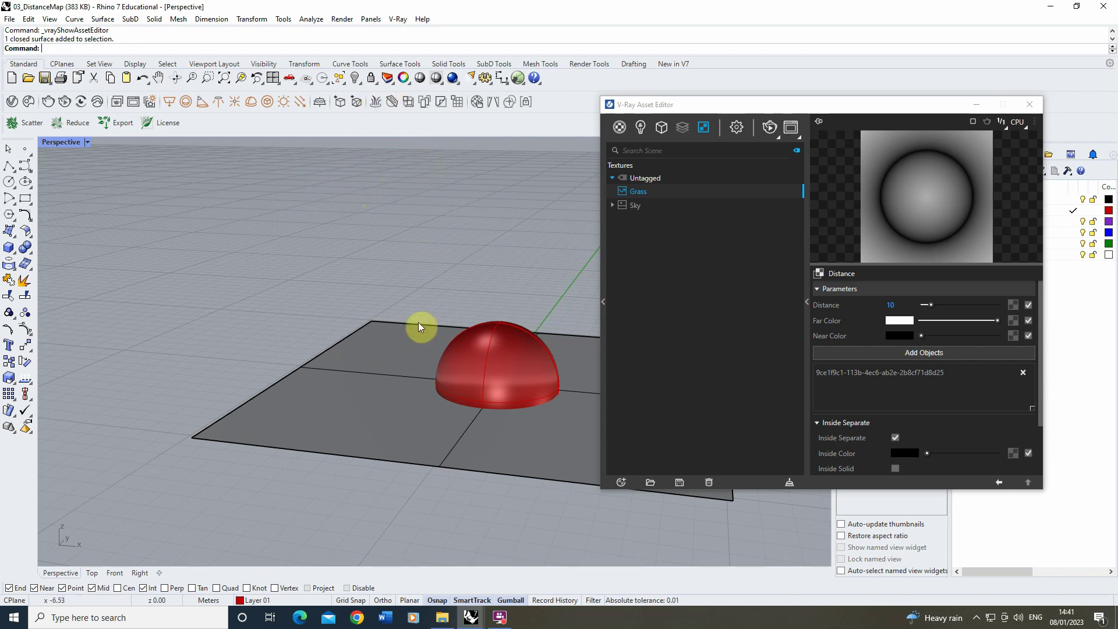
- Add V-Ray Fur to the ground plane and orbit the Perspective view to inspect it
{"action": "left_click", "coordinate": [392, 334]}
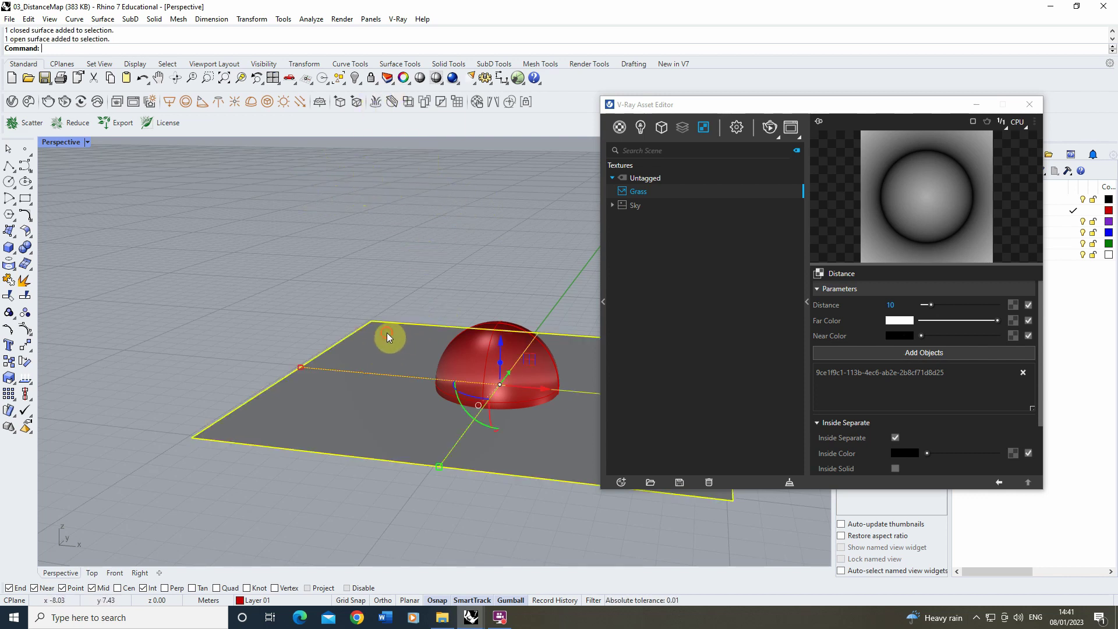
{"action": "left_click", "coordinate": [373, 104]}
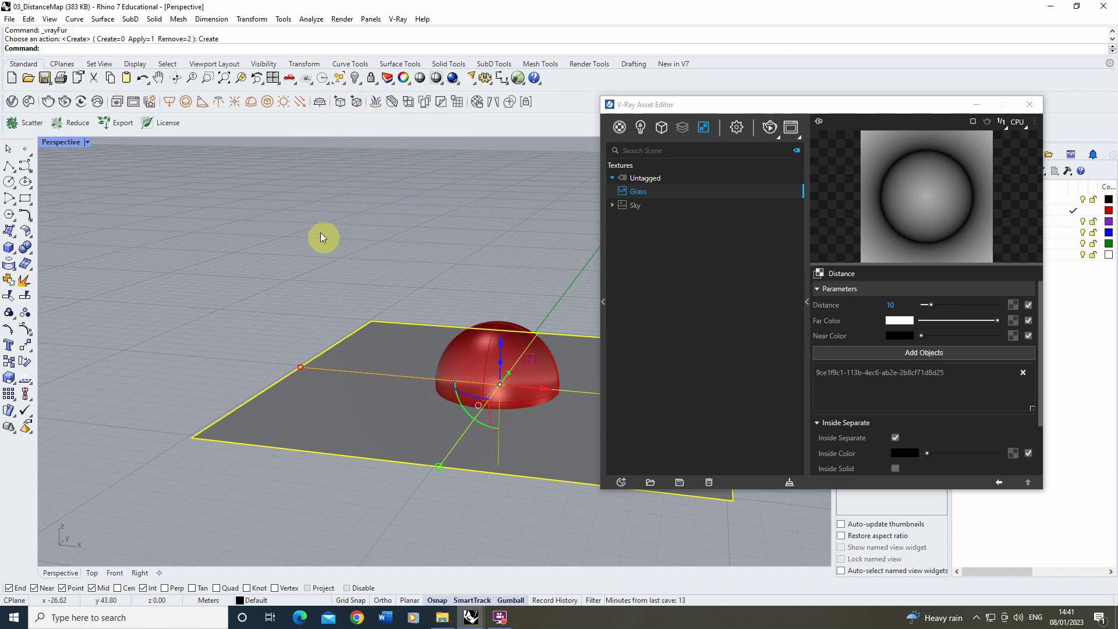
{"action": "right_click_drag", "start_coordinate": [407, 364], "coordinate": [351, 307]}
{"action": "right_click_drag", "start_coordinate": [514, 449], "coordinate": [539, 477]}
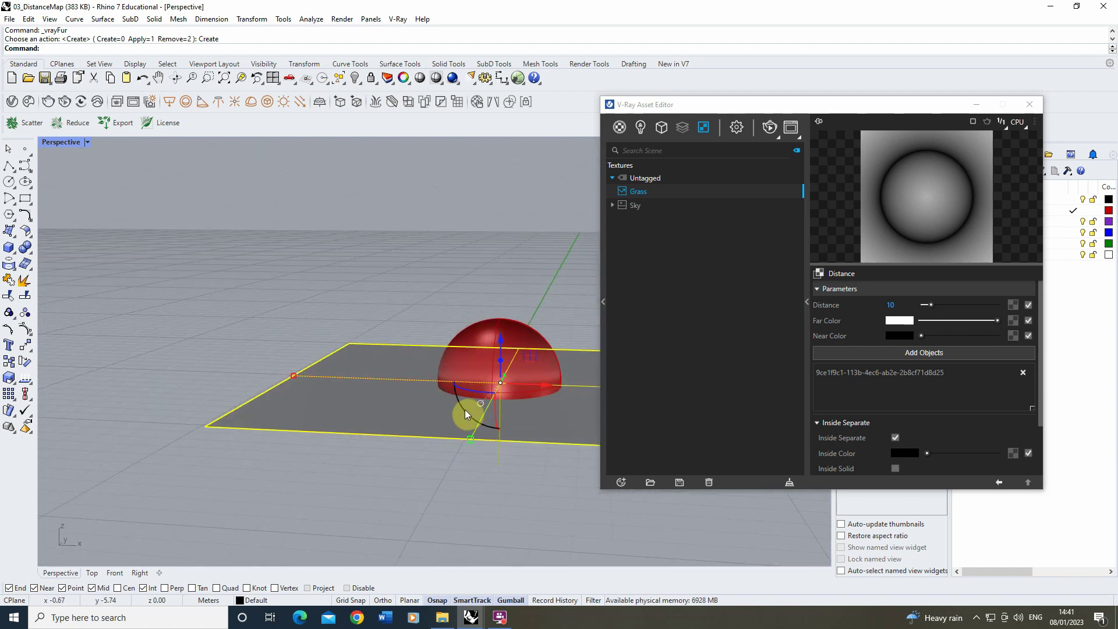
{"action": "left_click_drag", "start_coordinate": [463, 409], "coordinate": [526, 335]}
{"action": "key", "text": "Escape"}
{"action": "mouse_move", "coordinate": [525, 334]}
{"action": "right_mouse_down"}
{"action": "mouse_move", "coordinate": [499, 292]}
{"action": "mouse_move", "coordinate": [449, 300]}
{"action": "mouse_move", "coordinate": [511, 320]}
{"action": "right_mouse_up"}
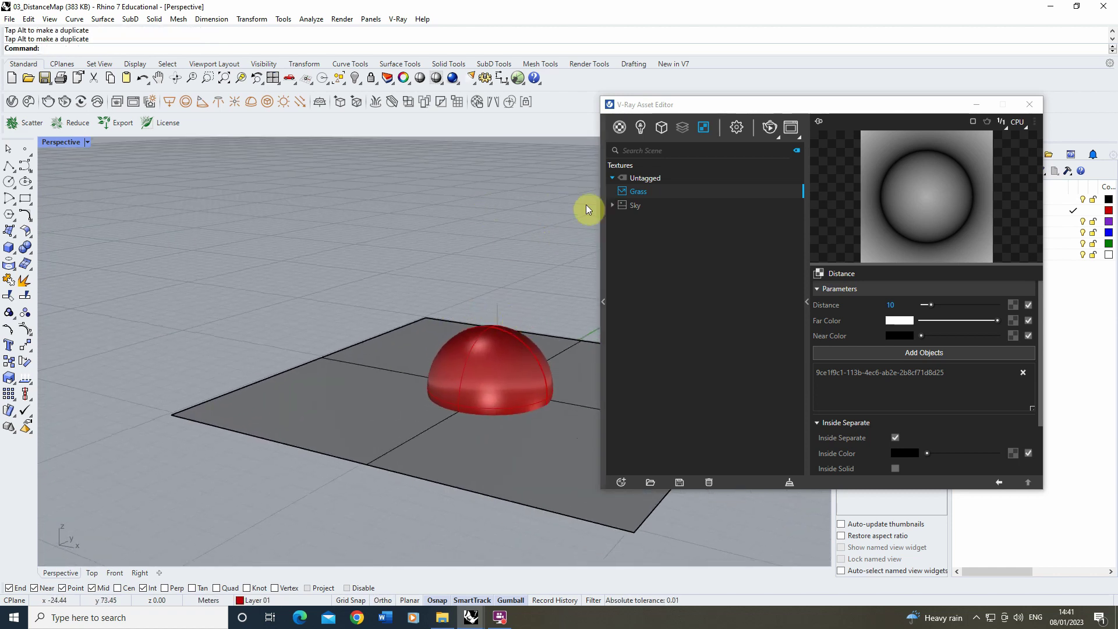
- Select the Fur geometry in the Asset Editor and bring up the V-Ray Frame Buffer
{"action": "left_click", "coordinate": [661, 129]}
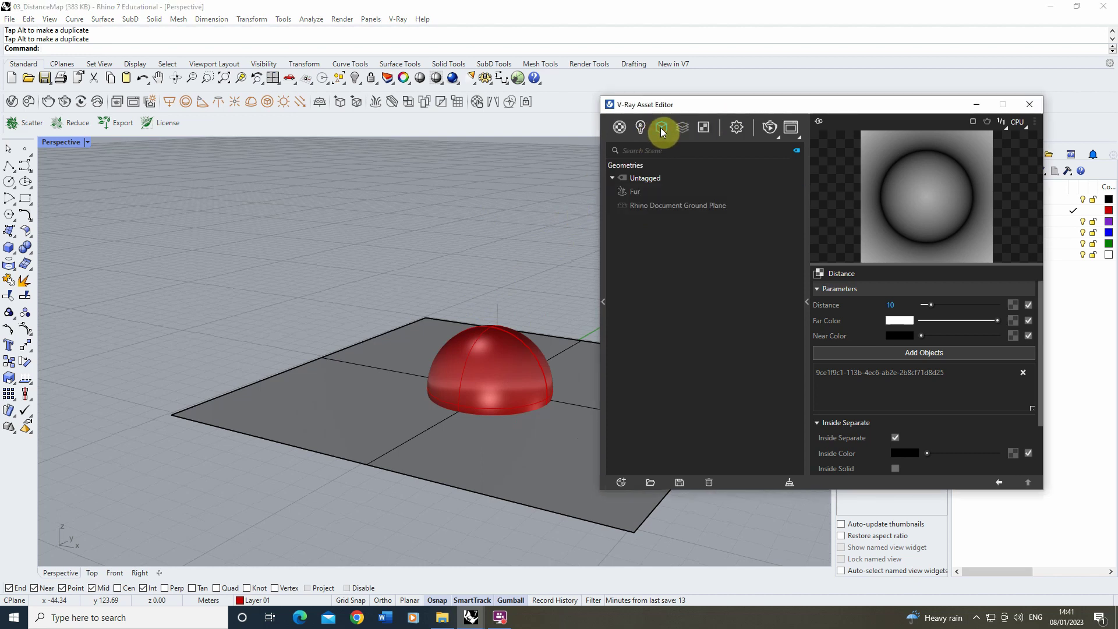
{"action": "left_click", "coordinate": [636, 192]}
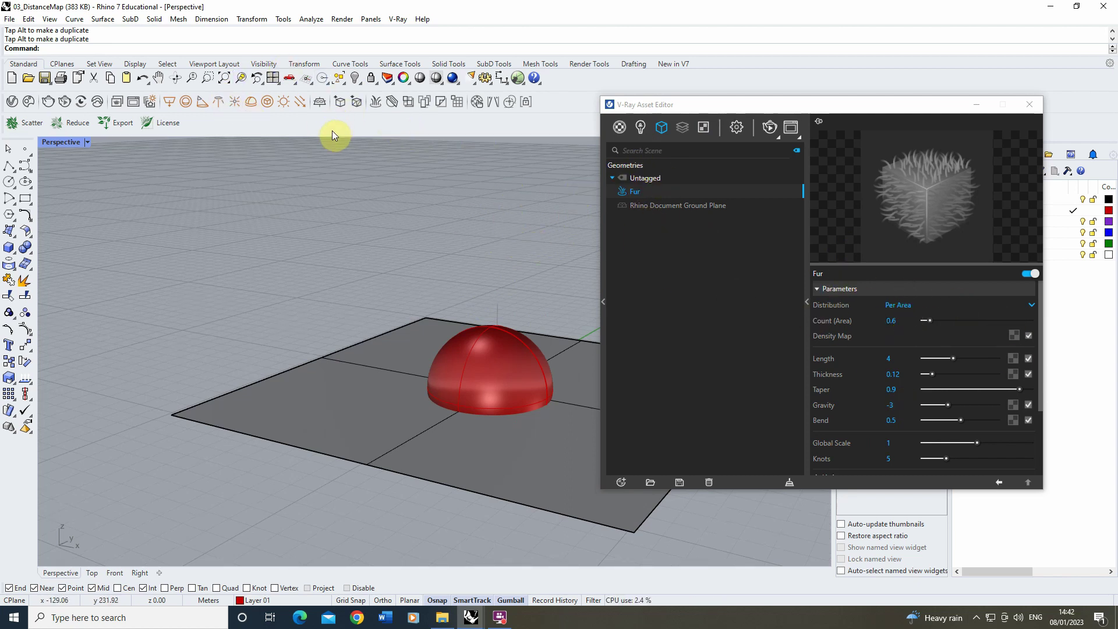
{"action": "left_click", "coordinate": [790, 128]}
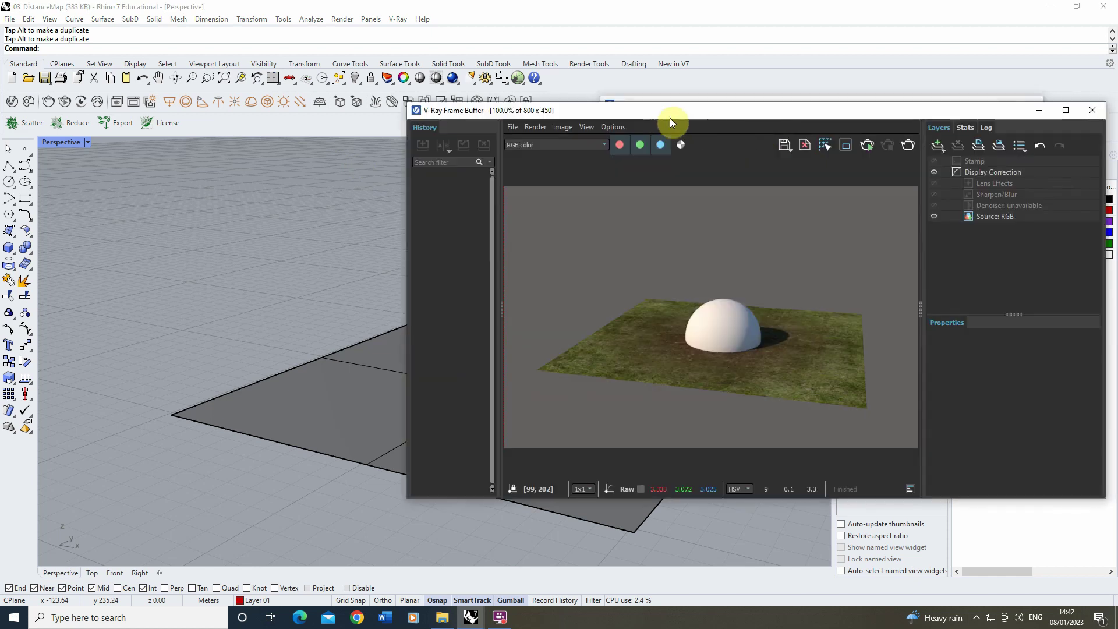
{"action": "left_click_drag", "start_coordinate": [680, 117], "coordinate": [340, 115]}
- Start interactive rendering and arrange the Frame Buffer beside the Fur settings
{"action": "left_click", "coordinate": [525, 142]}
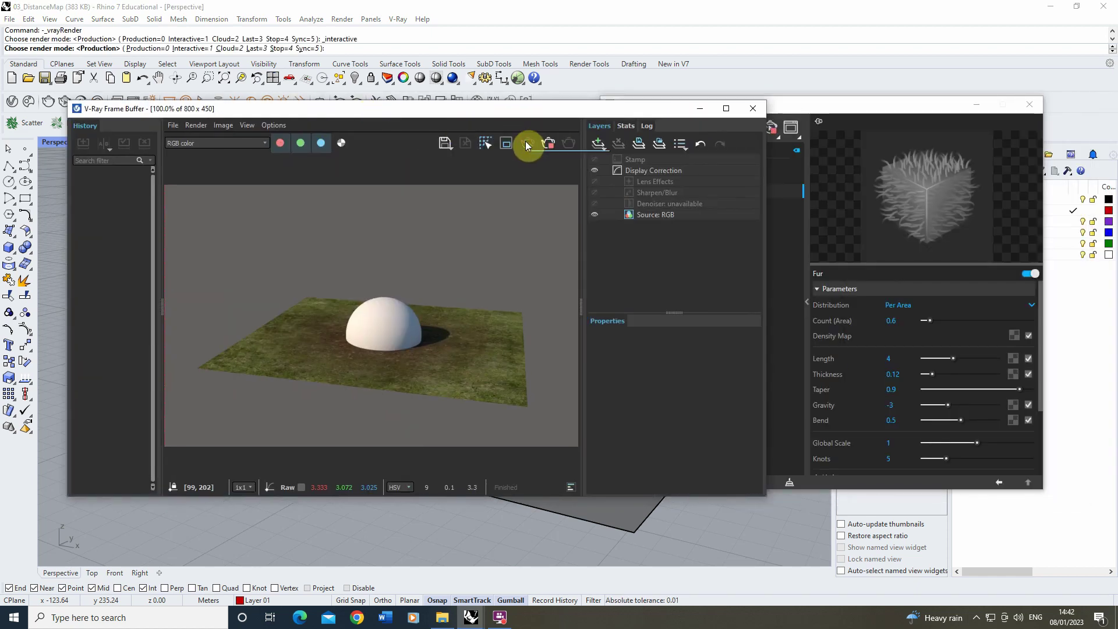
{"action": "left_click_drag", "start_coordinate": [466, 116], "coordinate": [413, 112]}
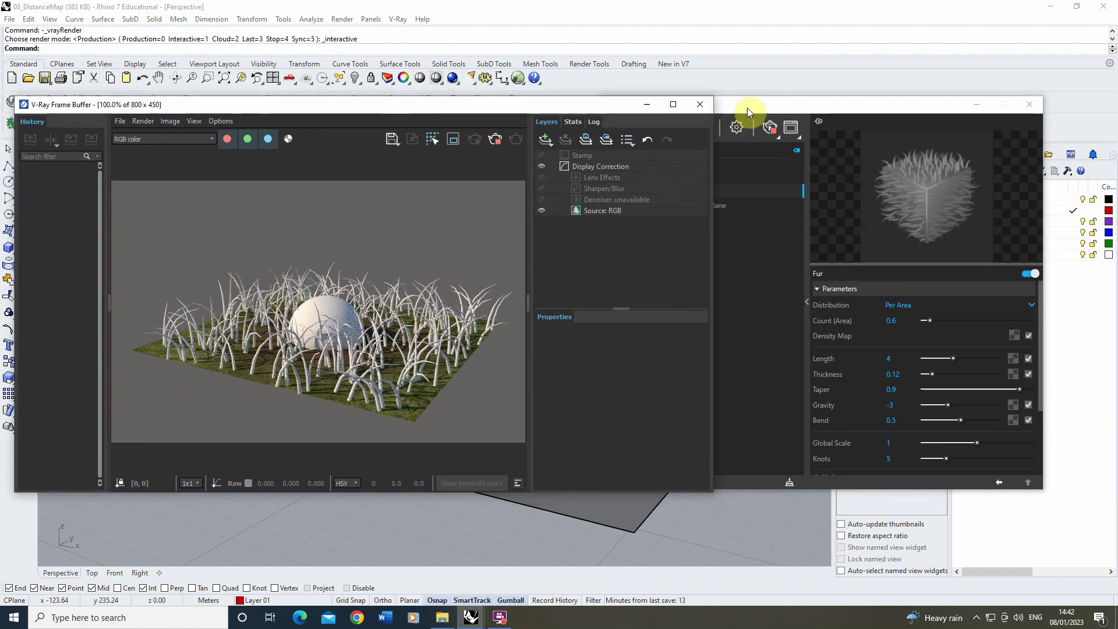
{"action": "left_click_drag", "start_coordinate": [746, 107], "coordinate": [704, 104]}
{"action": "left_click", "coordinate": [899, 356]}
- Set the fur thickness to 0.005 and its length to 0.47
{"action": "left_click_drag", "start_coordinate": [899, 357], "coordinate": [882, 358]}
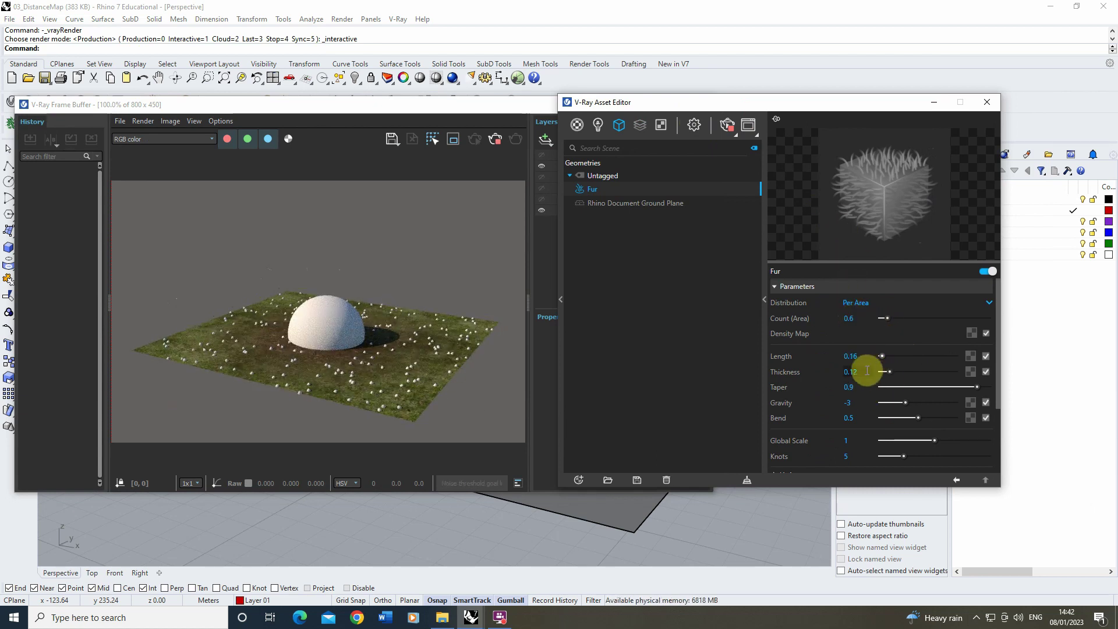
{"action": "double_click", "coordinate": [858, 371]}
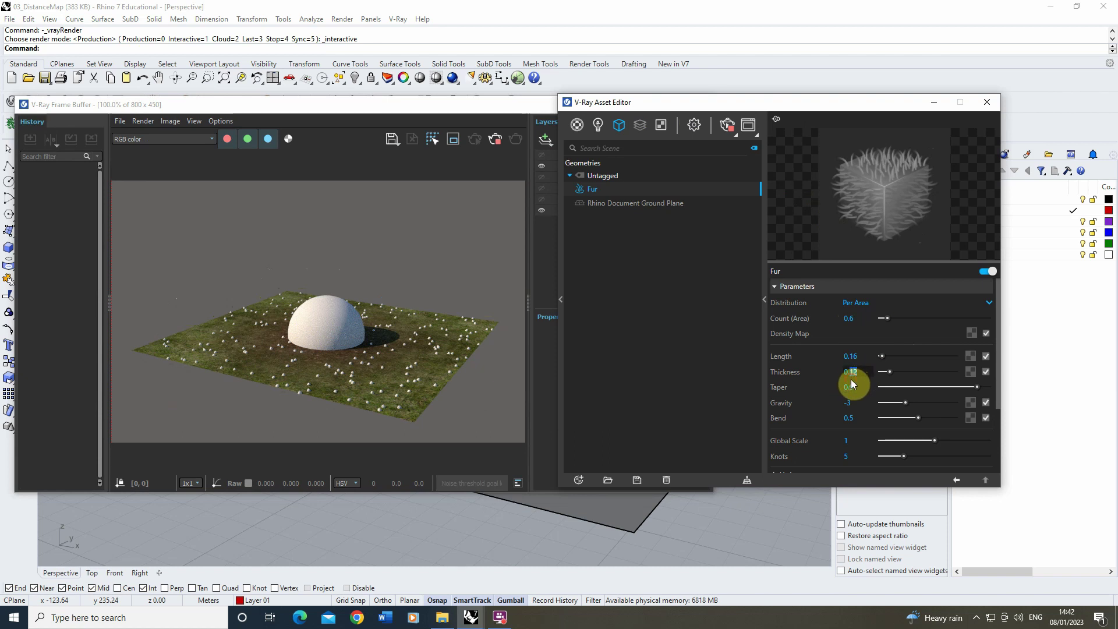
{"action": "type", "text": "005"}
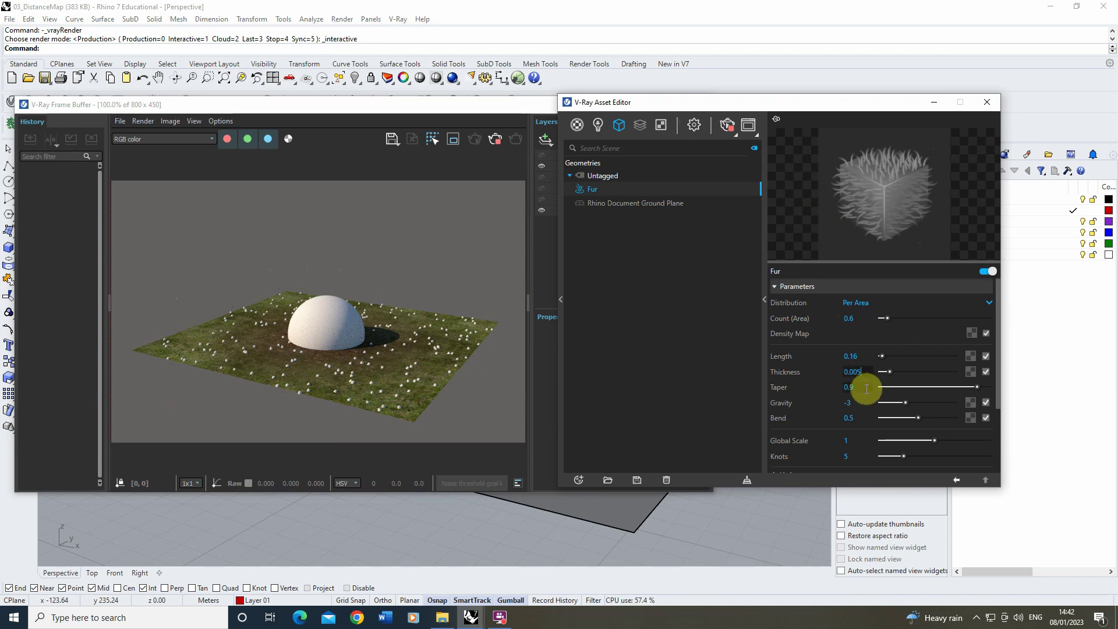
{"action": "left_click", "coordinate": [863, 385]}
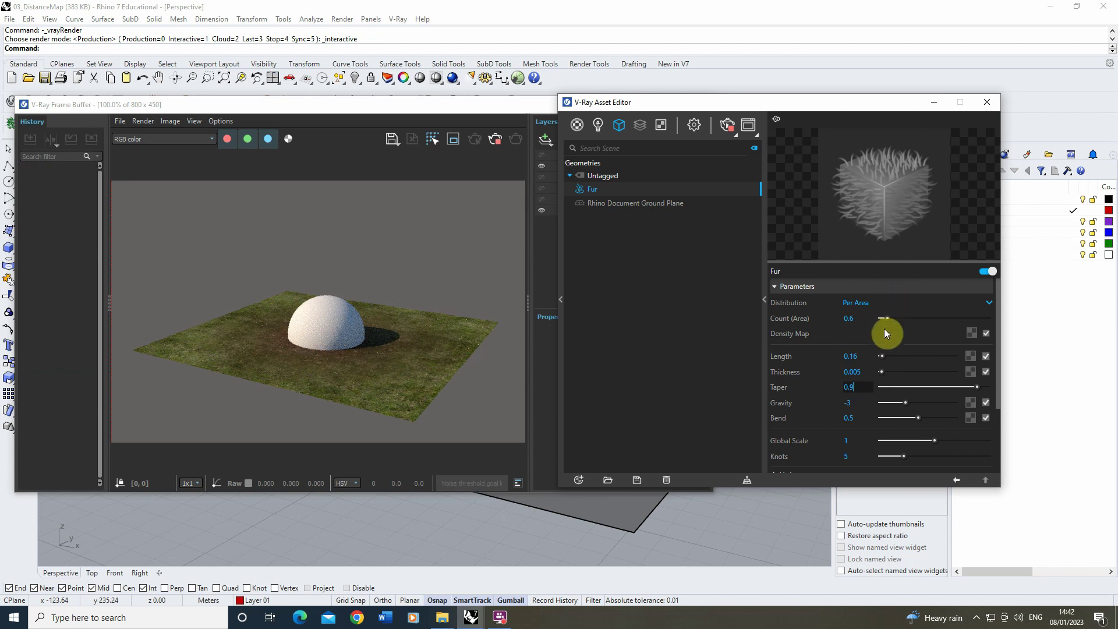
{"action": "left_click_drag", "start_coordinate": [876, 356], "coordinate": [885, 356]}
- Set the fur Count (Area) to 400, after first trying 100
{"action": "left_click", "coordinate": [844, 318]}
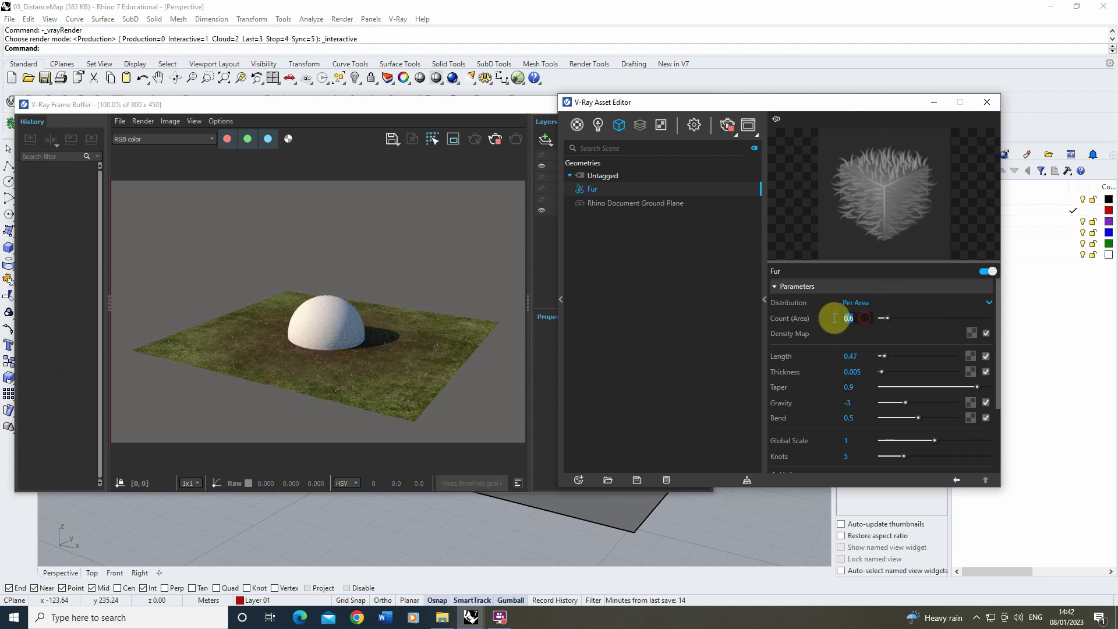
{"action": "type", "text": "100"}
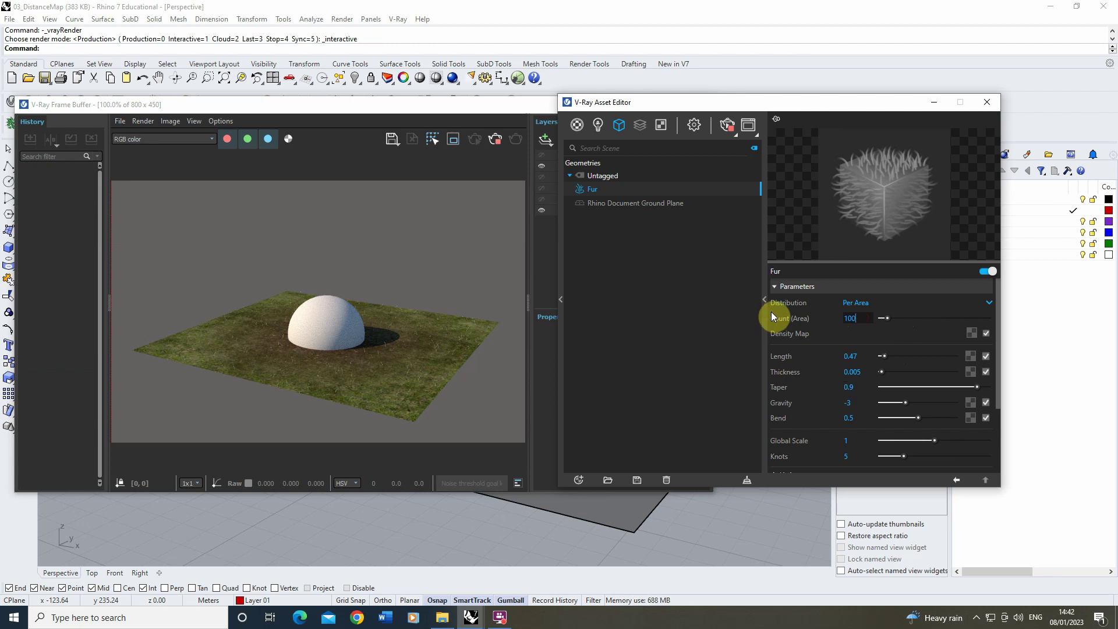
{"action": "key", "text": "Return"}
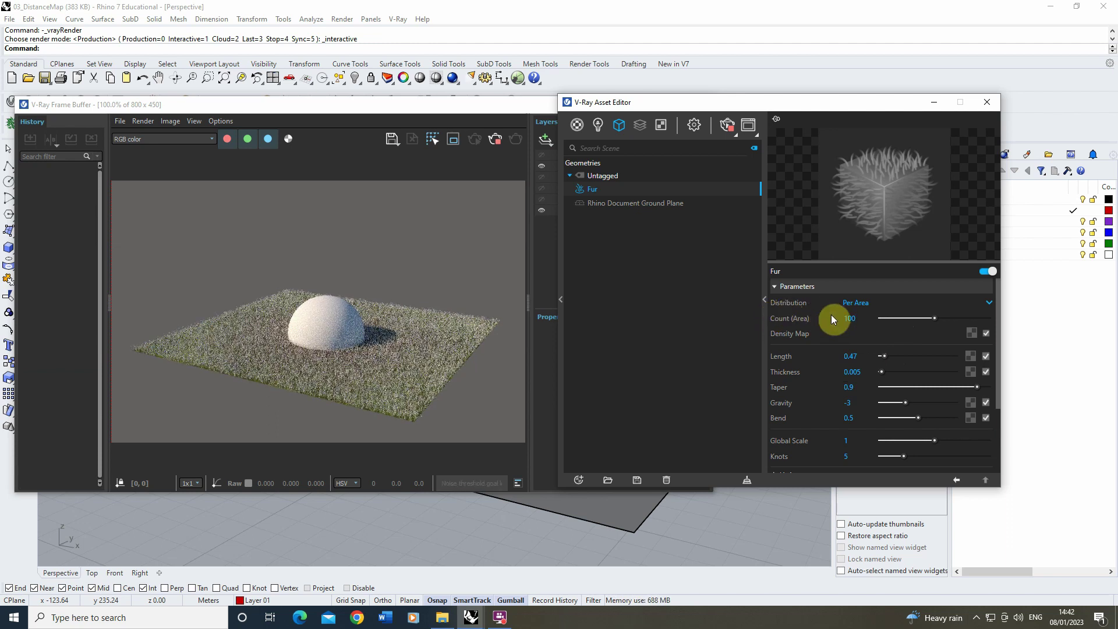
{"action": "left_click", "coordinate": [847, 317]}
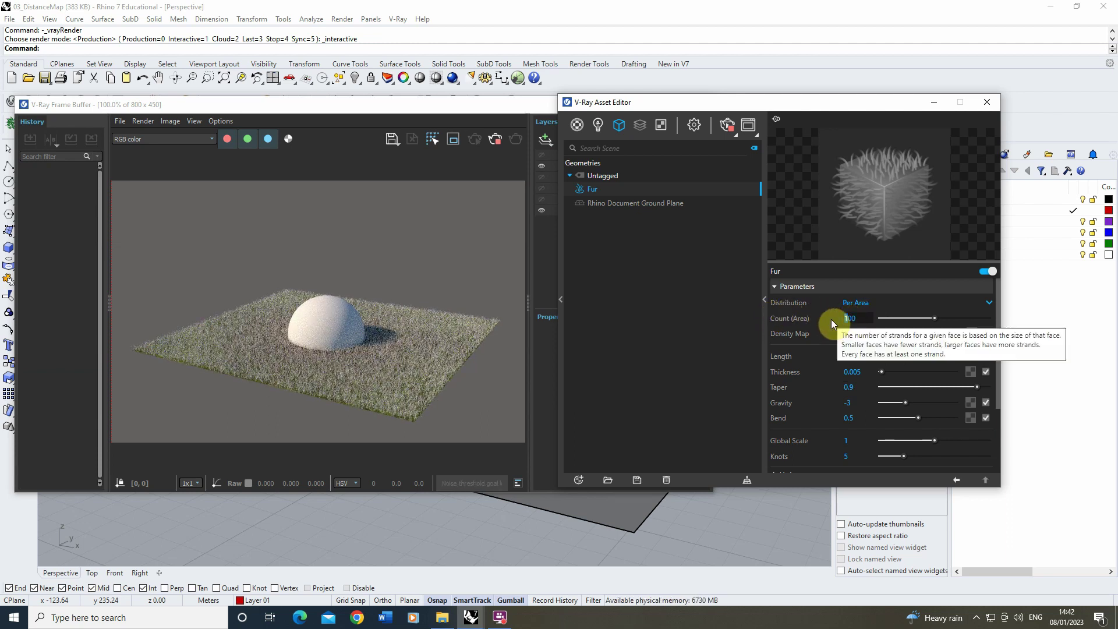
{"action": "type", "text": "400"}
{"action": "key", "text": "Return"}
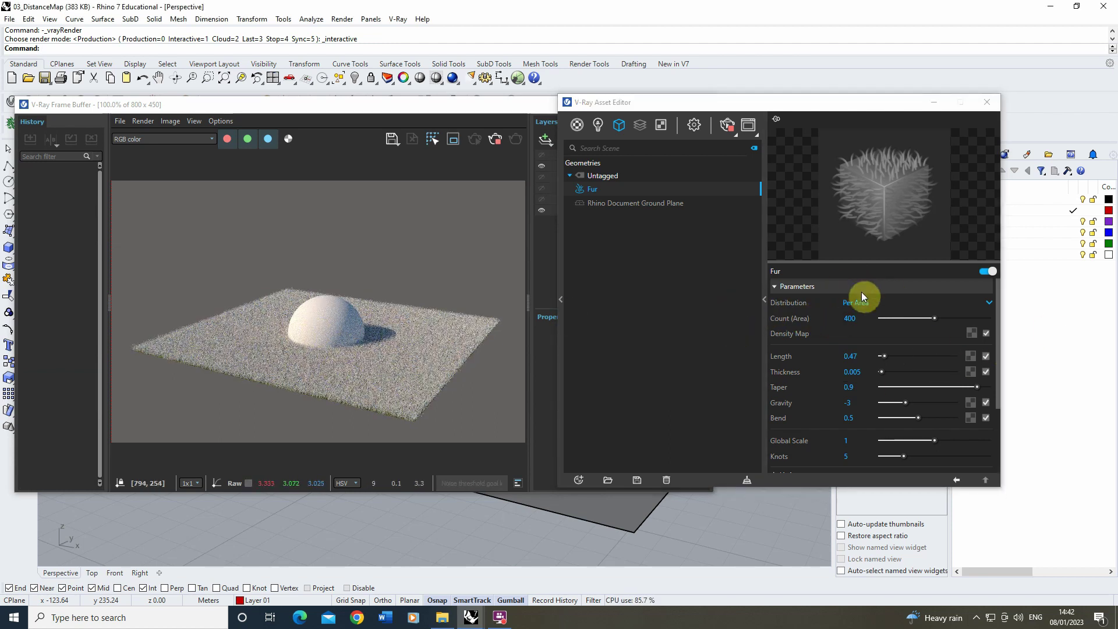
- Add a new Generic V-Ray material to the scene's materials
{"action": "left_click", "coordinate": [576, 124]}
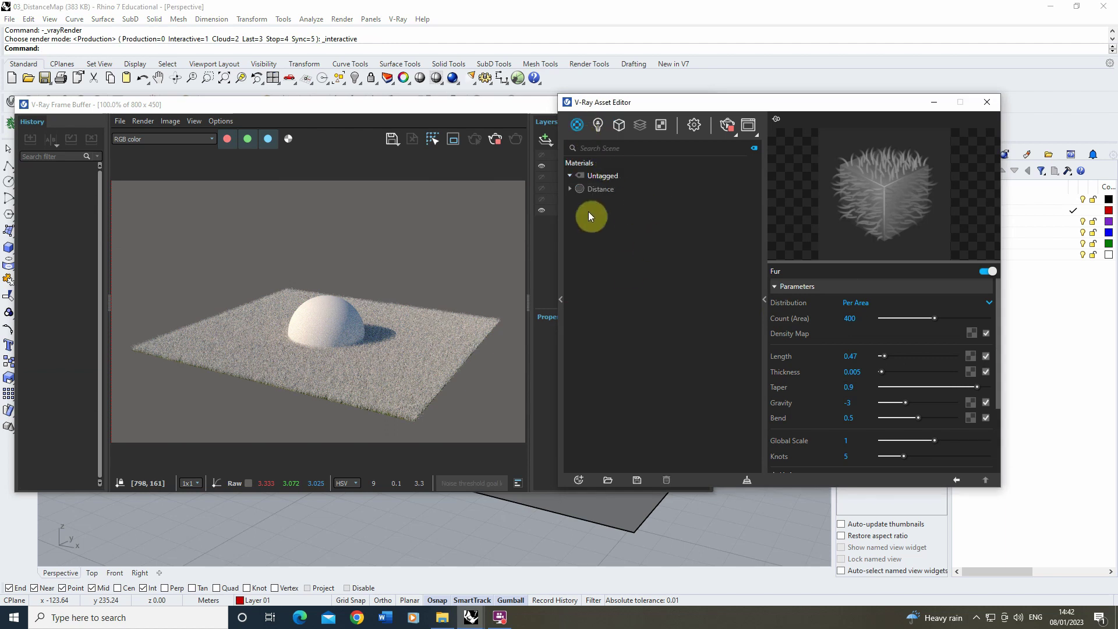
{"action": "left_click", "coordinate": [579, 480]}
{"action": "mouse_move", "coordinate": [613, 465]}
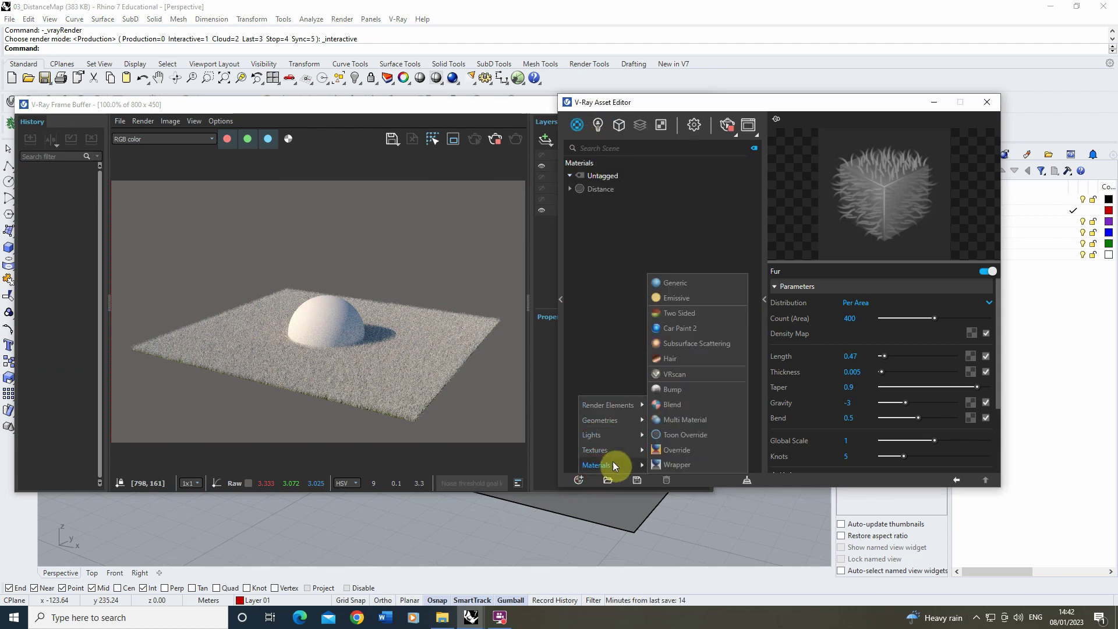
{"action": "left_click", "coordinate": [703, 287]}
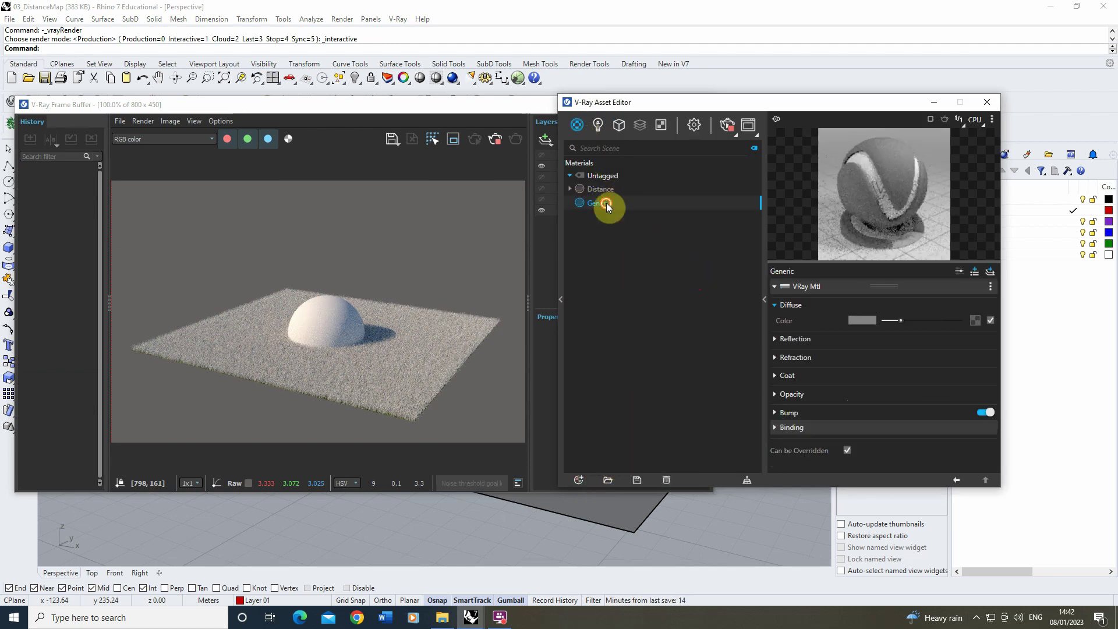
{"action": "type", "text": "Gro"}
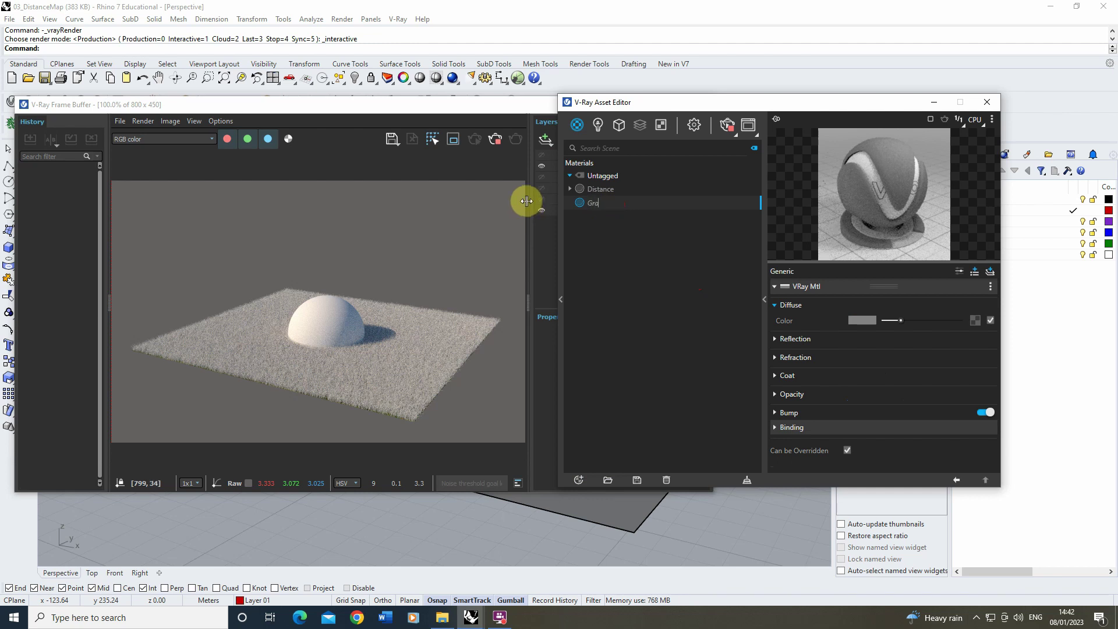
{"action": "type", "text": "ss"}
{"action": "left_click", "coordinate": [609, 213]}
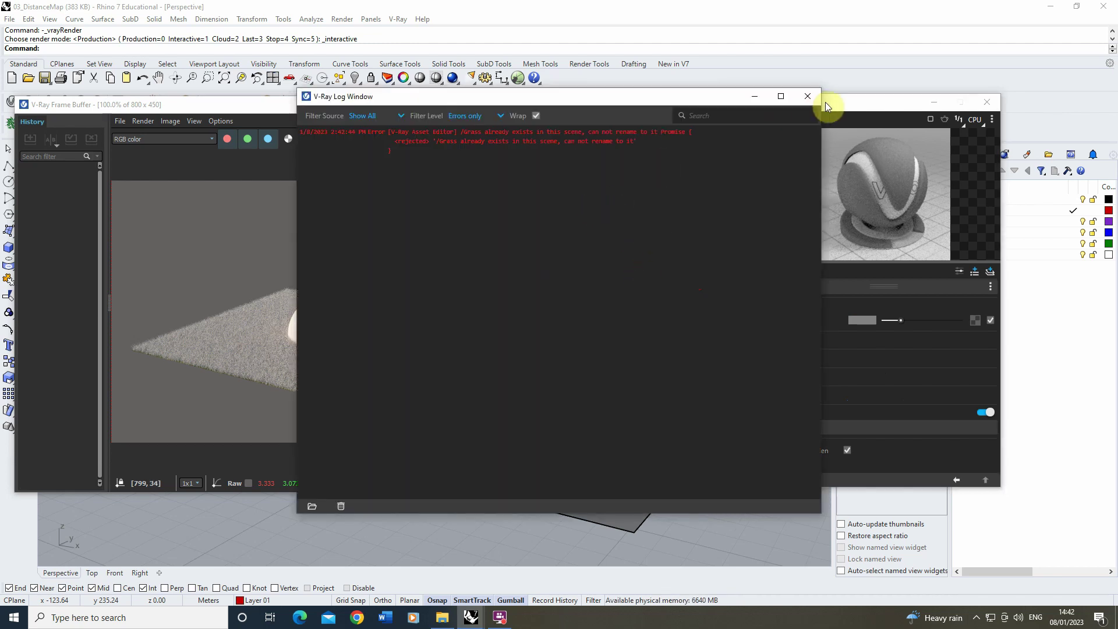
{"action": "left_click", "coordinate": [807, 97]}
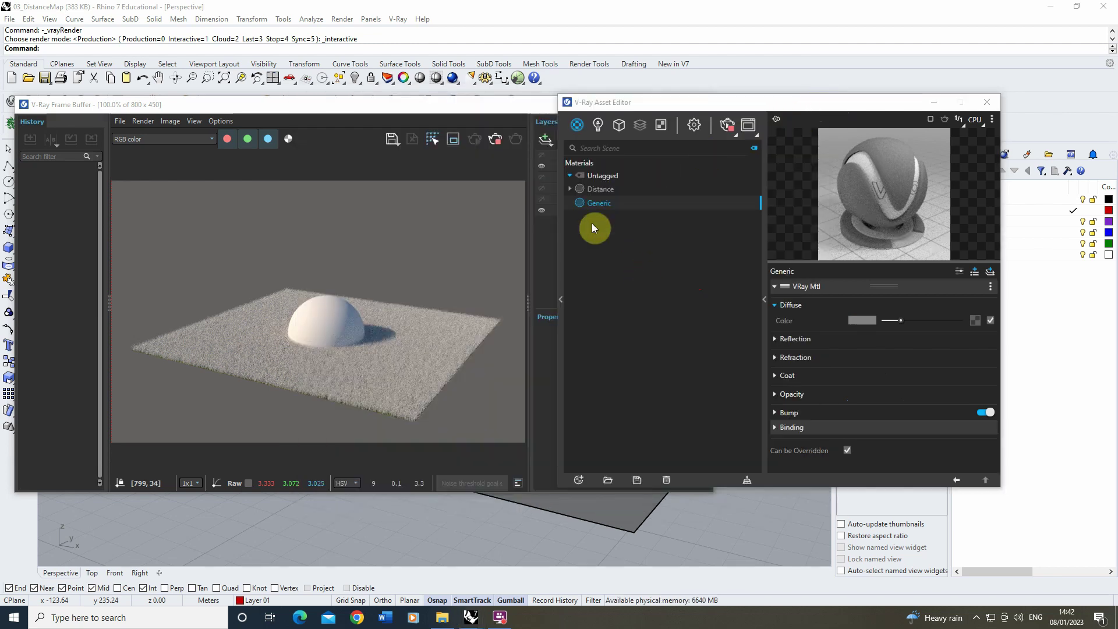
- Load the grass texture image as the Generic material's diffuse colour bitmap
{"action": "left_click", "coordinate": [974, 320]}
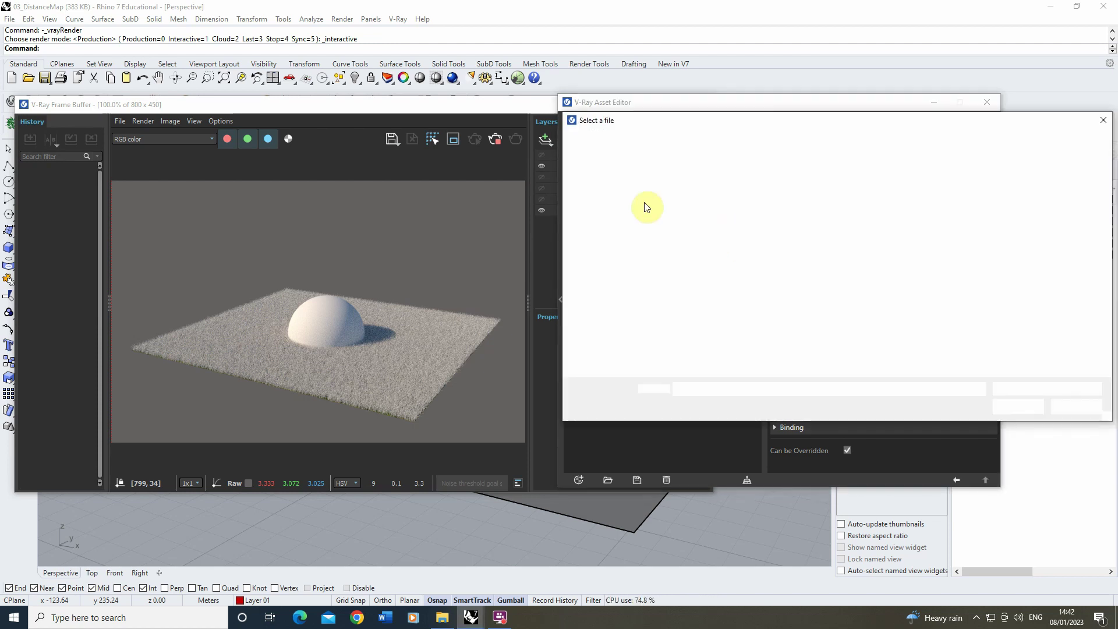
{"action": "left_click", "coordinate": [851, 205]}
{"action": "left_click", "coordinate": [1017, 406]}
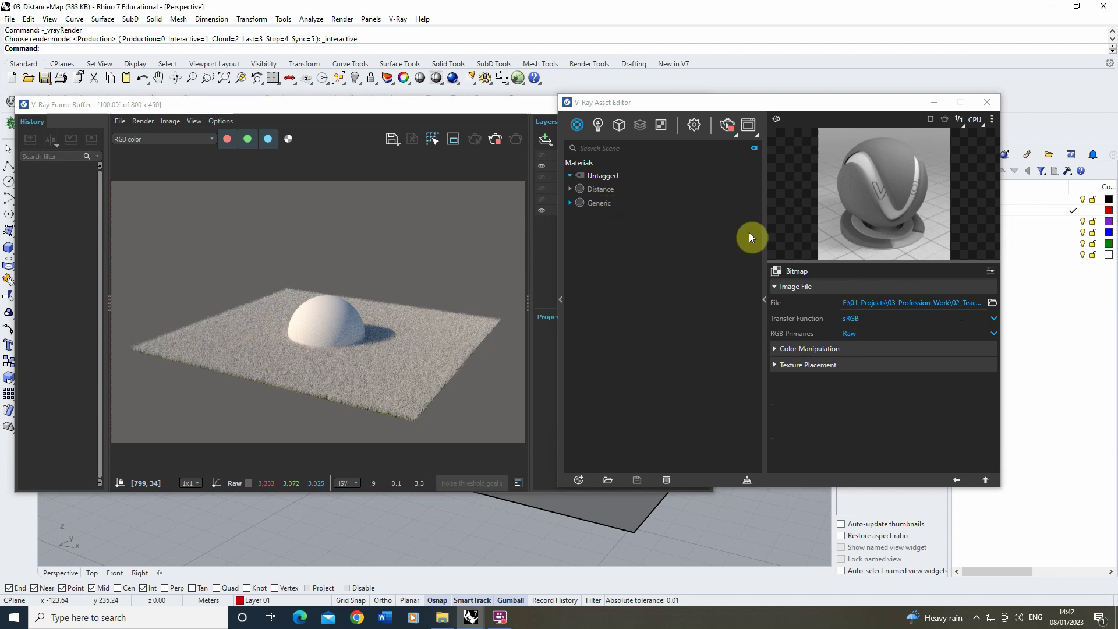
{"action": "left_click", "coordinate": [956, 480]}
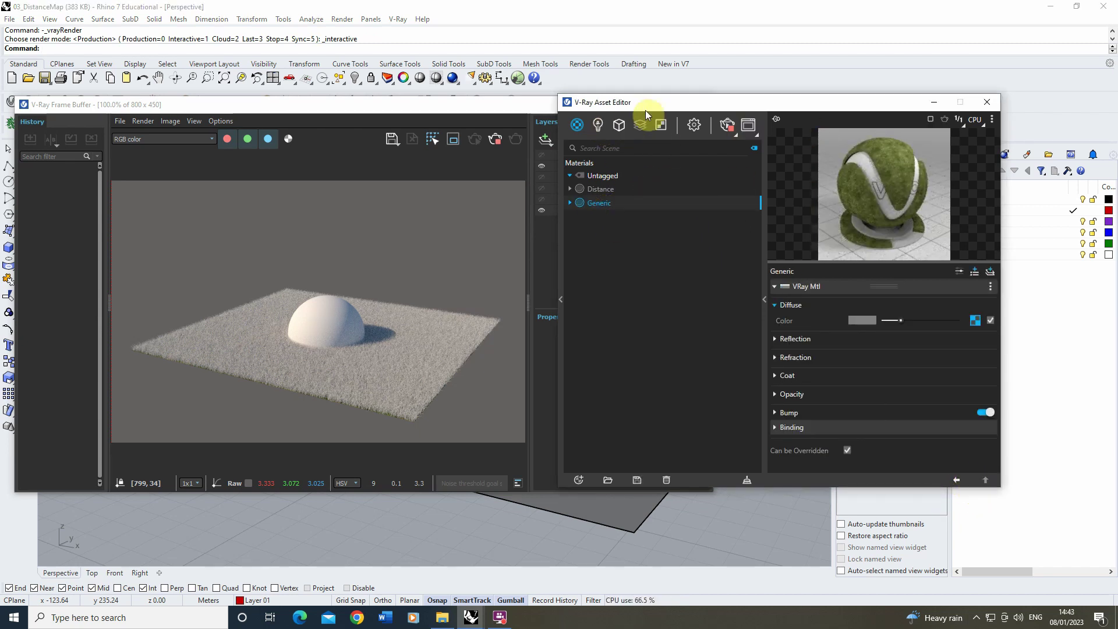
{"action": "left_click_drag", "start_coordinate": [651, 102], "coordinate": [712, 115]}
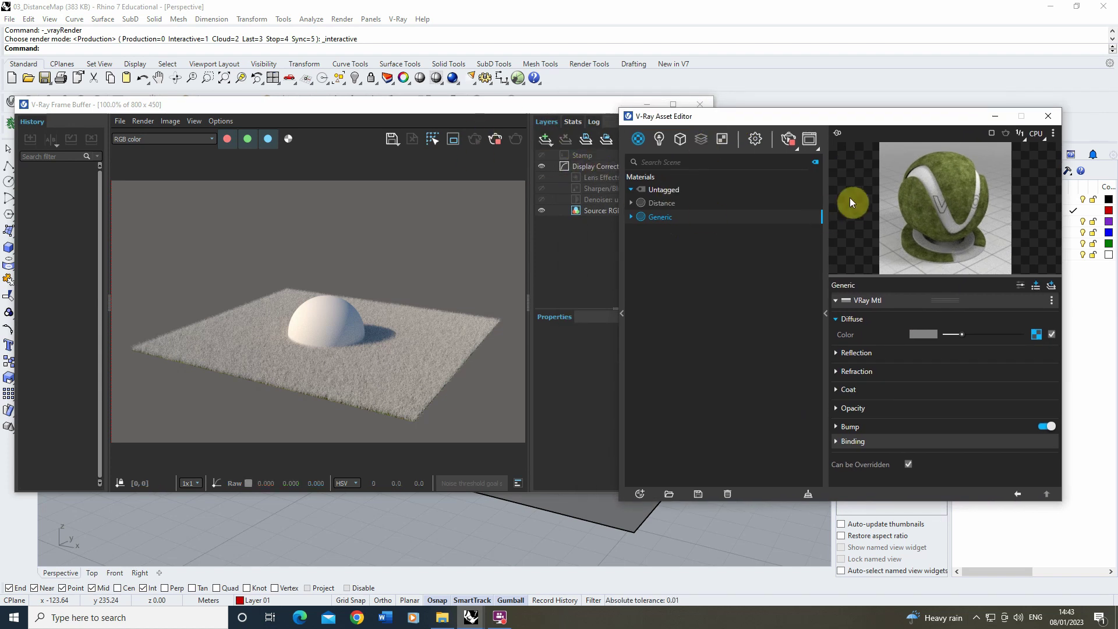
- Enable a custom material on the Fur and assign it the Generic grass material
{"action": "left_click", "coordinate": [680, 140]}
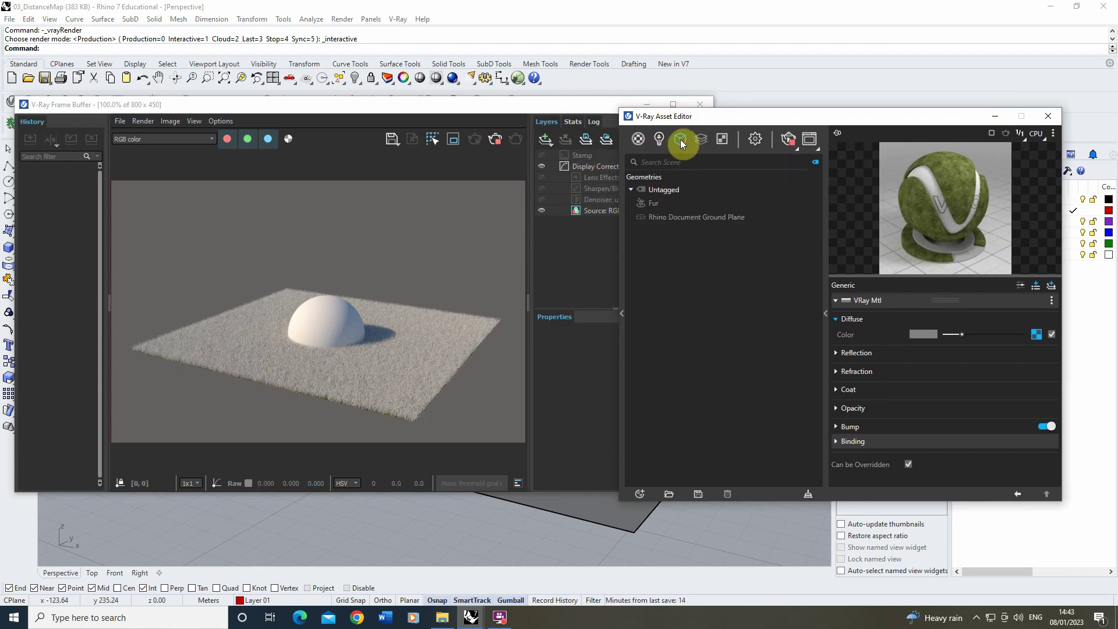
{"action": "left_click", "coordinate": [655, 204]}
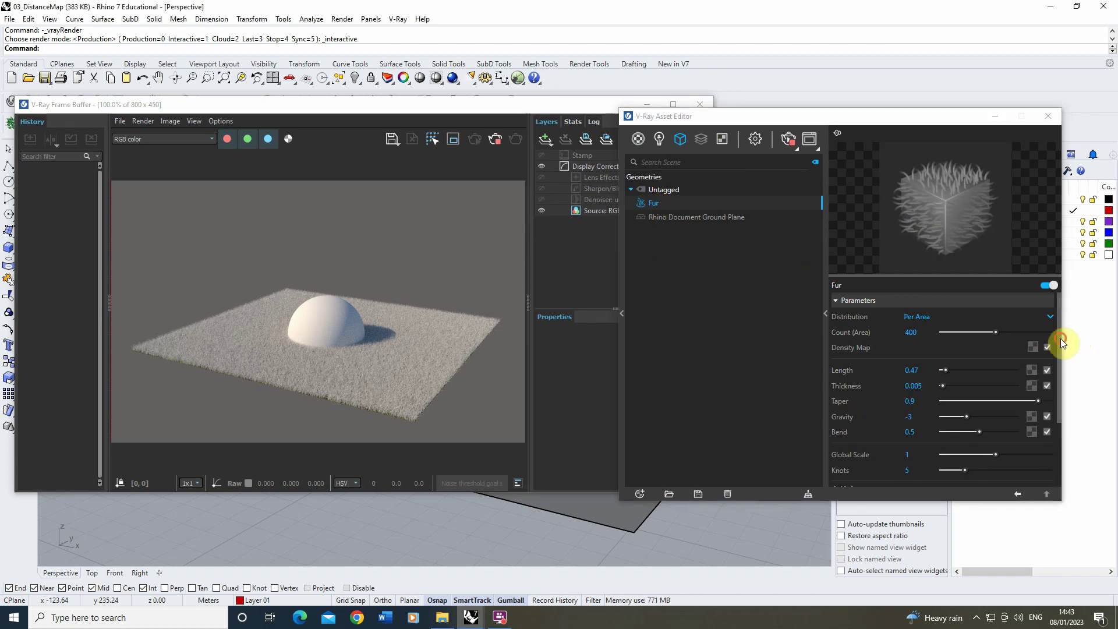
{"action": "left_click_drag", "start_coordinate": [1060, 338], "coordinate": [1059, 421]}
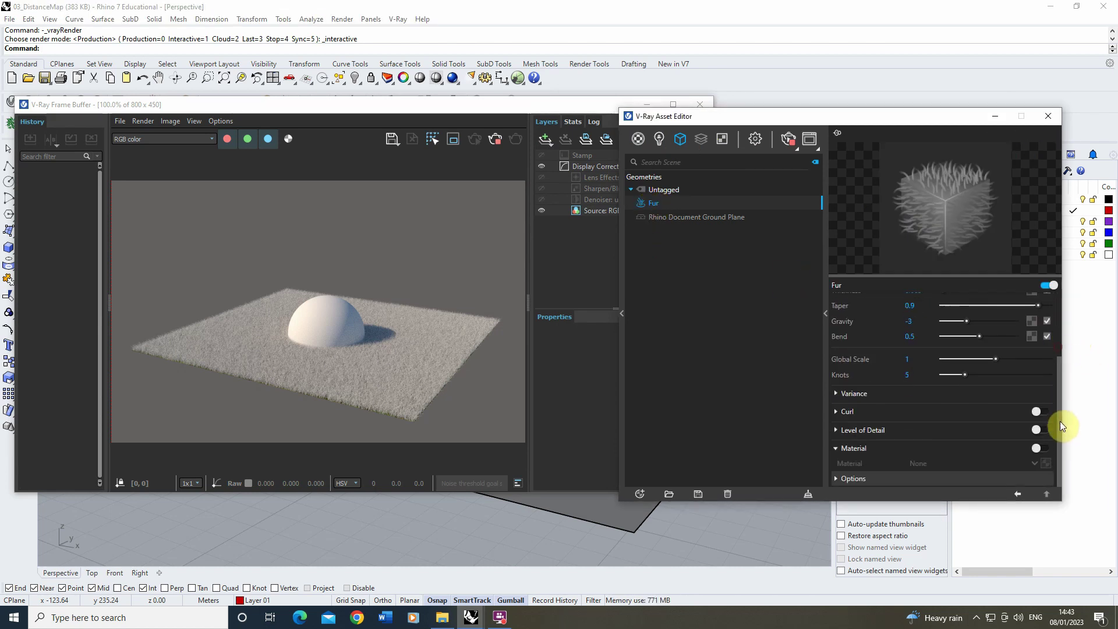
{"action": "left_click", "coordinate": [1043, 449]}
{"action": "left_click", "coordinate": [1035, 463]}
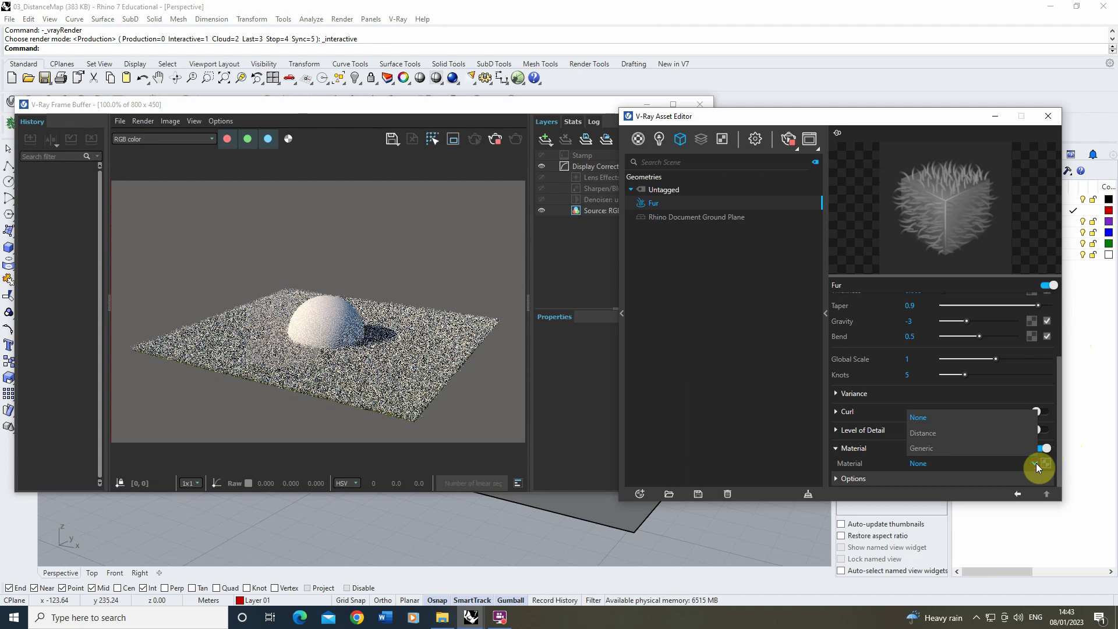
{"action": "left_click", "coordinate": [920, 448]}
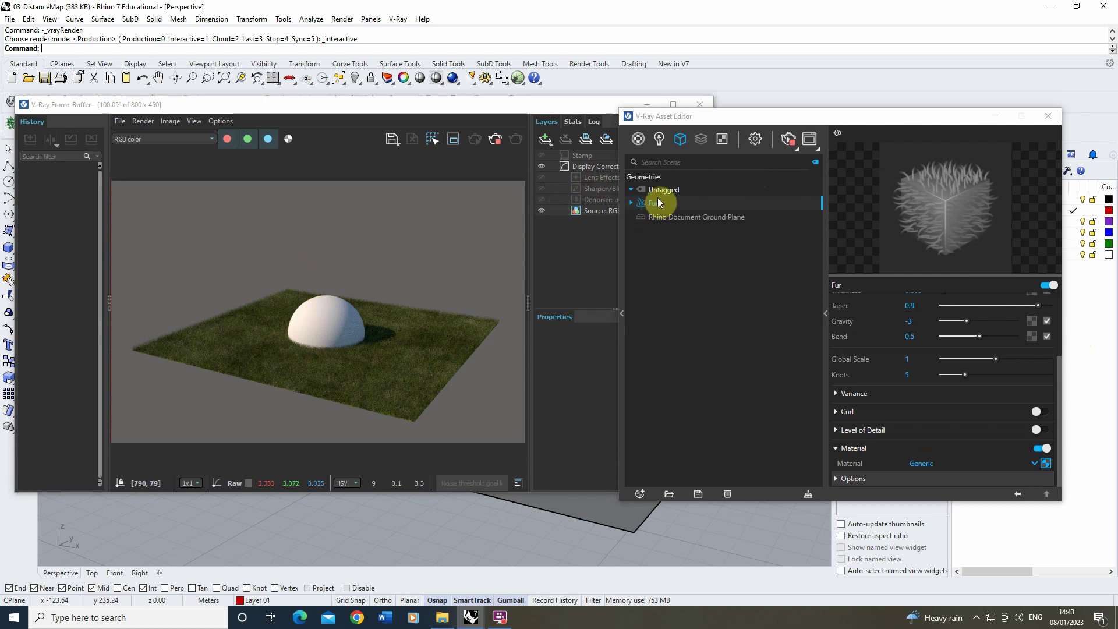
{"action": "left_click_drag", "start_coordinate": [1060, 375], "coordinate": [1059, 323]}
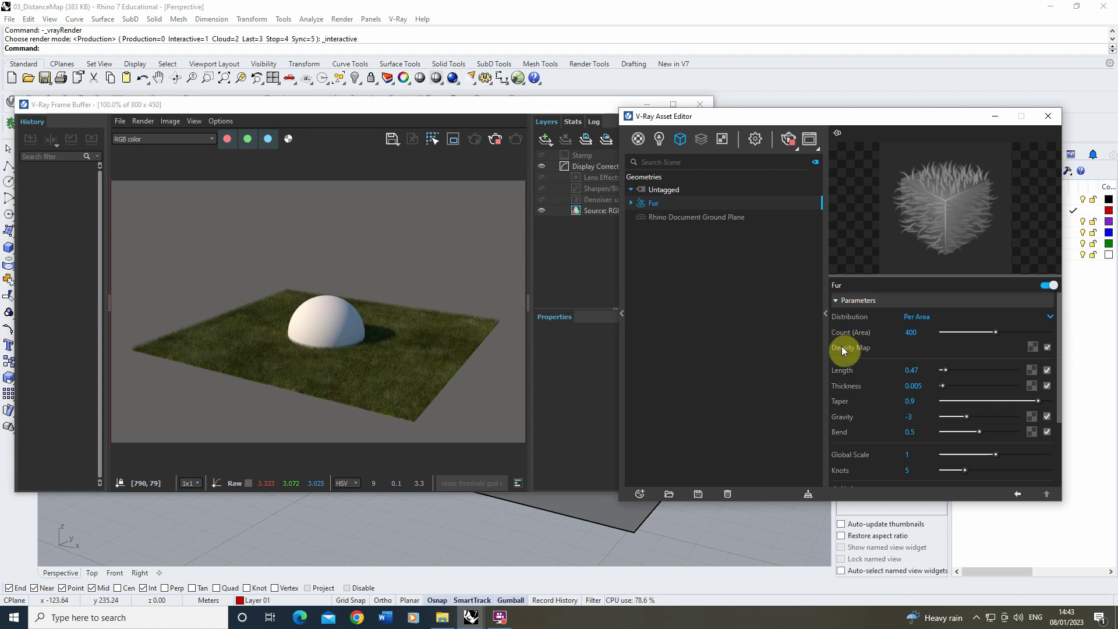
- Copy the Grass distance texture from the Textures list
{"action": "left_click", "coordinate": [724, 139]}
{"action": "left_click", "coordinate": [657, 203]}
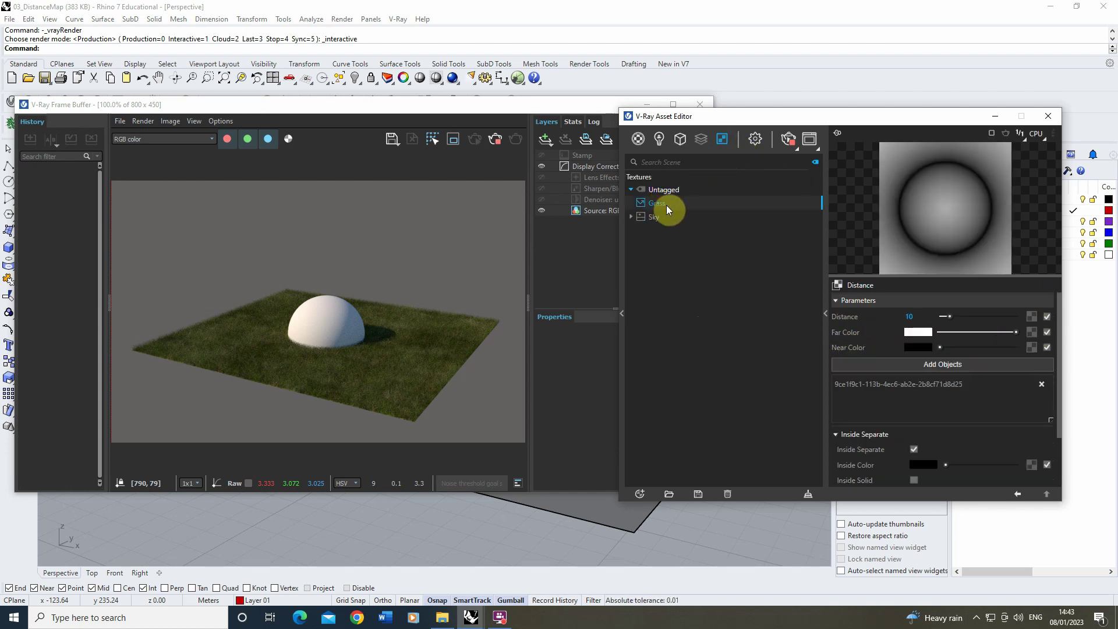
{"action": "right_click", "coordinate": [666, 207]}
{"action": "left_click", "coordinate": [678, 215]}
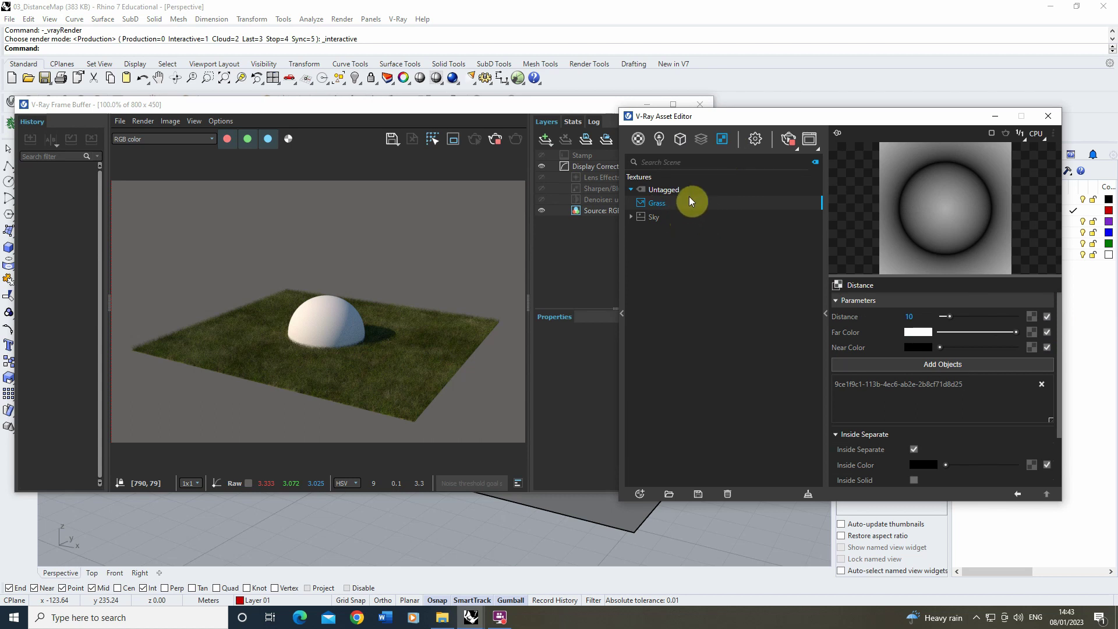
- Paste Grass as an instance into the Fur's Density Map slot
{"action": "left_click", "coordinate": [681, 139]}
{"action": "left_click", "coordinate": [654, 204]}
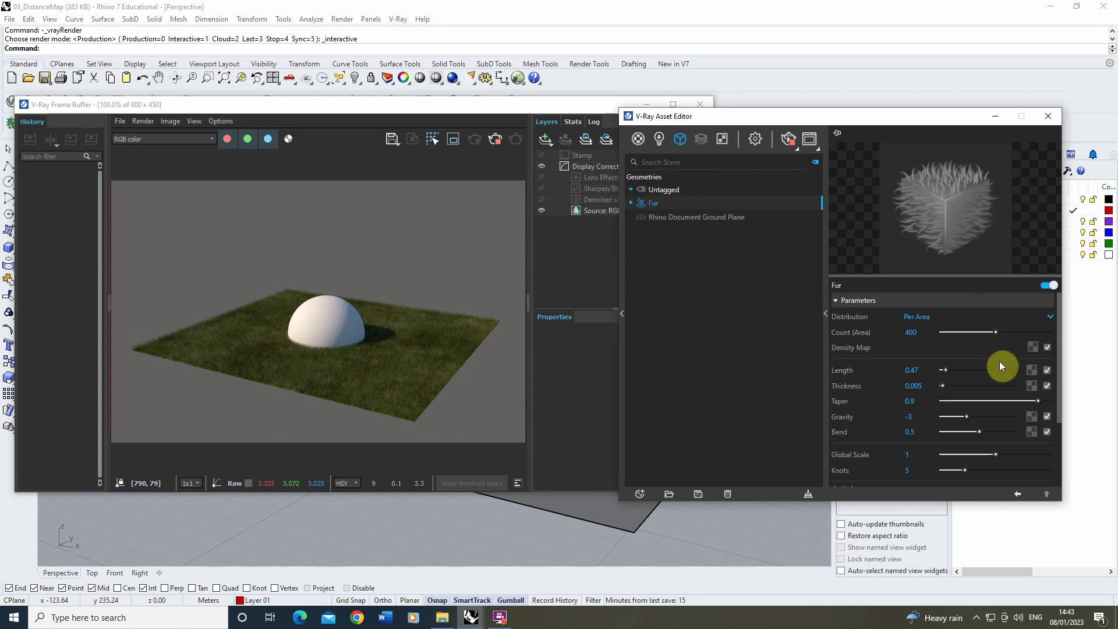
{"action": "right_click", "coordinate": [1033, 347]}
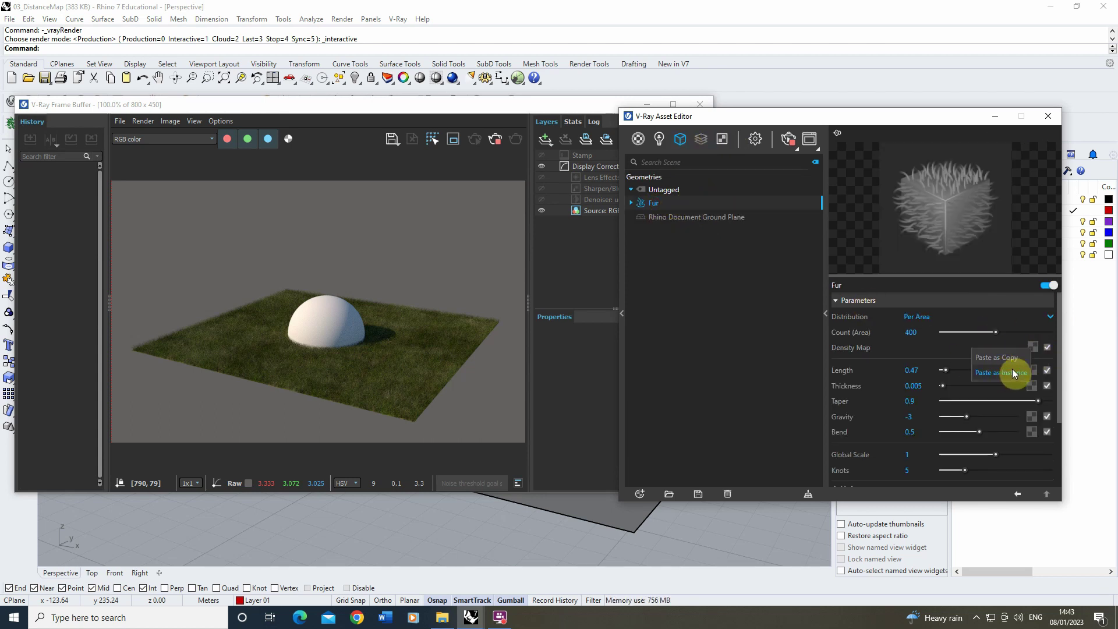
{"action": "left_click", "coordinate": [1011, 368]}
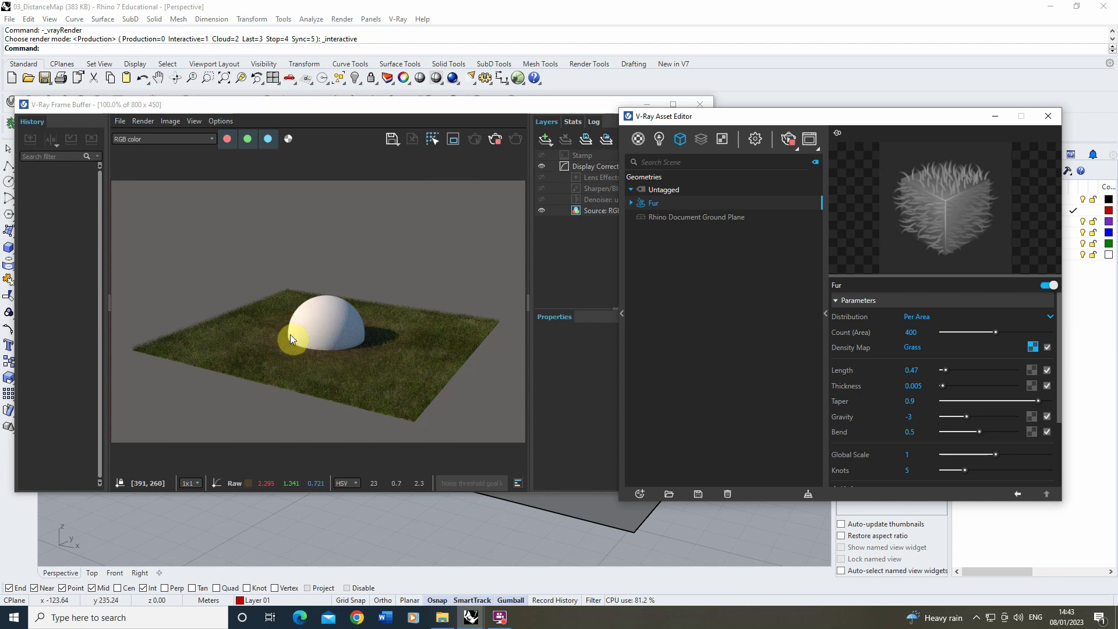
- Adjust the Grass texture's Distance, passing 18 and 43.23 before settling at 2.37
{"action": "left_click", "coordinate": [721, 140]}
{"action": "left_click", "coordinate": [653, 204]}
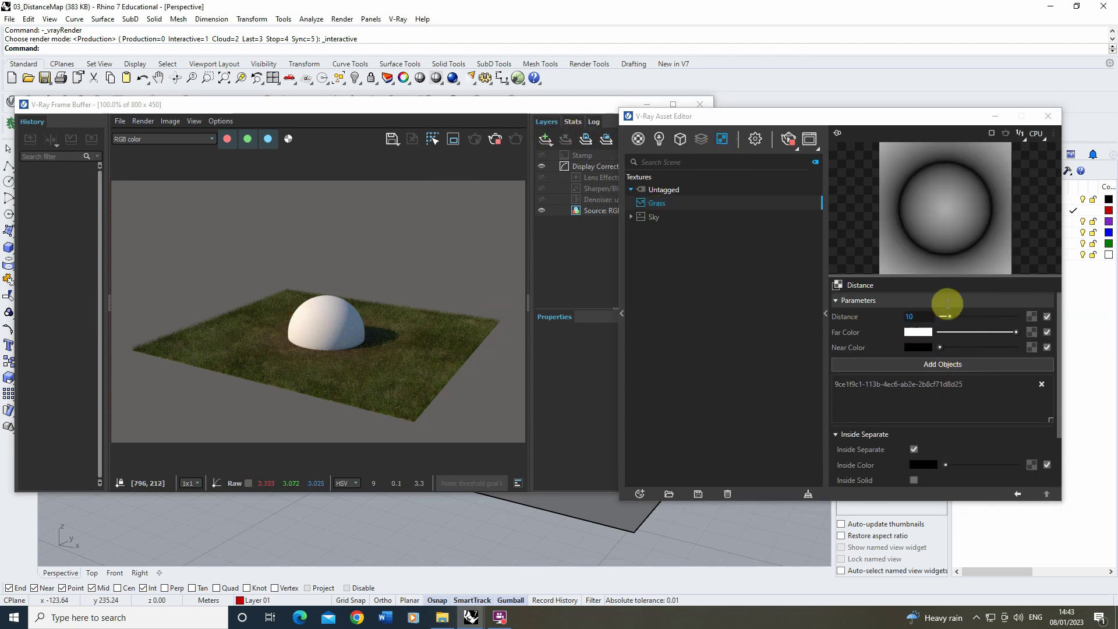
{"action": "left_click_drag", "start_coordinate": [947, 316], "coordinate": [955, 316]}
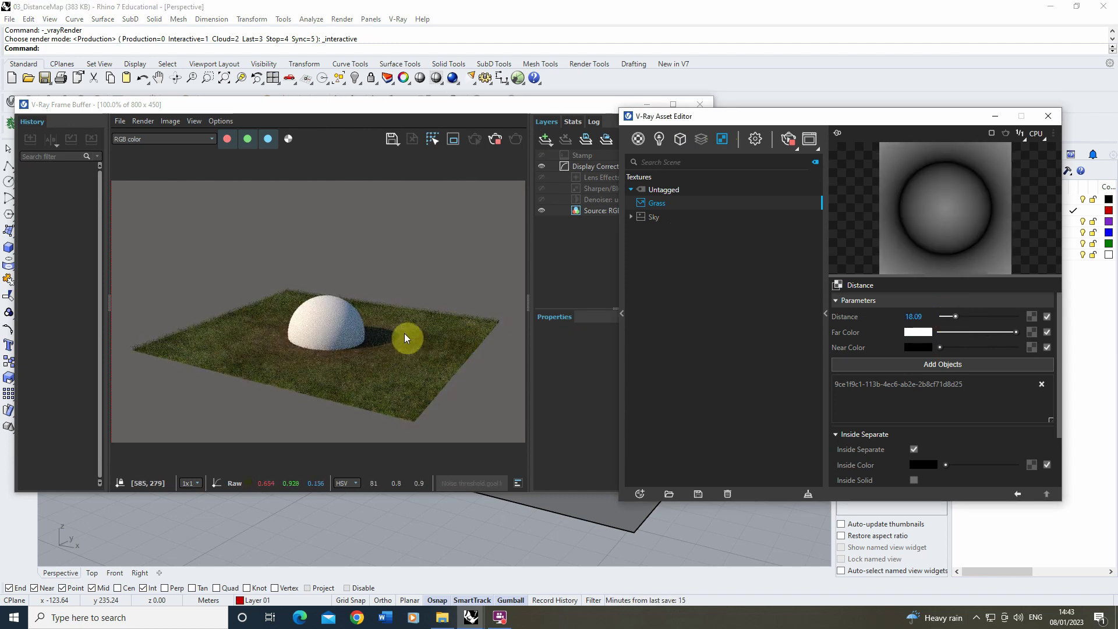
{"action": "left_click", "coordinate": [973, 317]}
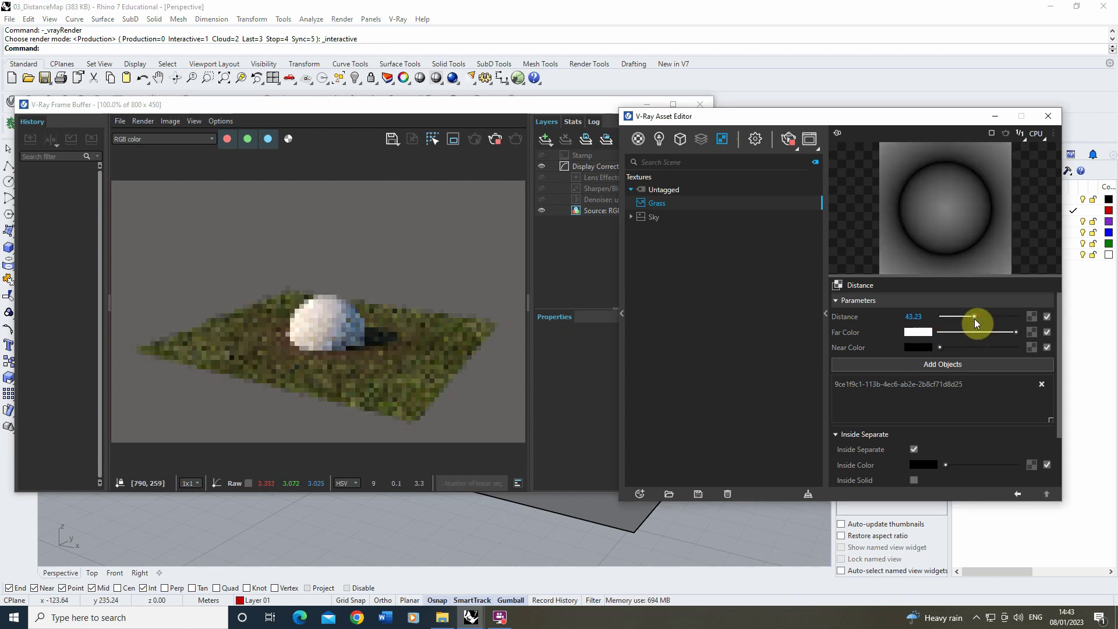
{"action": "left_click_drag", "start_coordinate": [974, 317], "coordinate": [945, 319]}
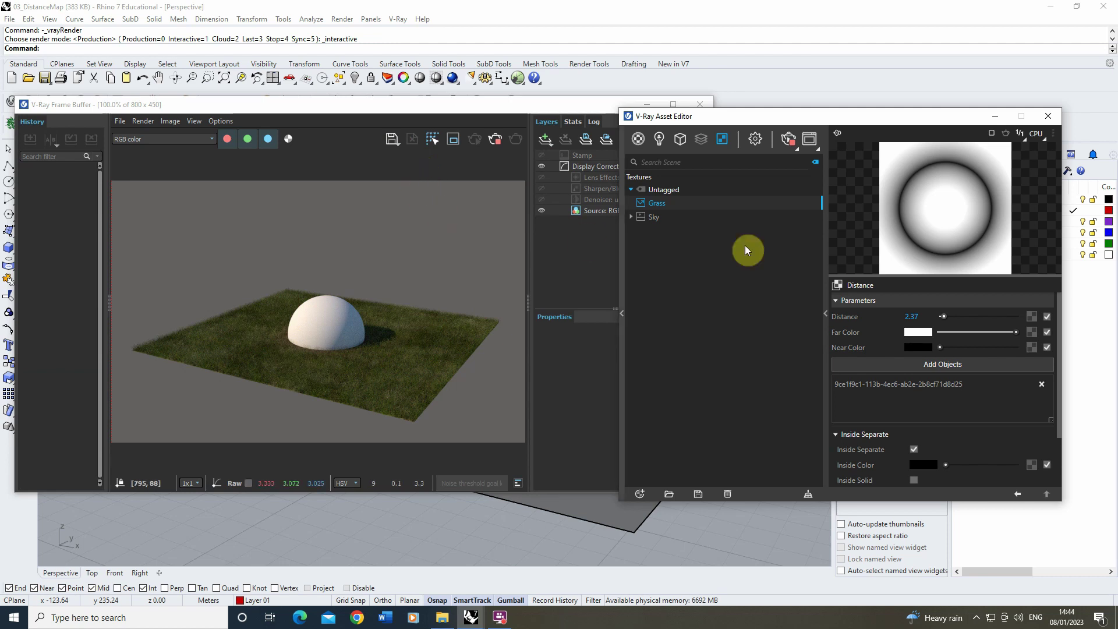
- Invert the Grass gradient to black Far Color, white Near Color, widening Distance to 5.51
{"action": "left_click", "coordinate": [921, 333]}
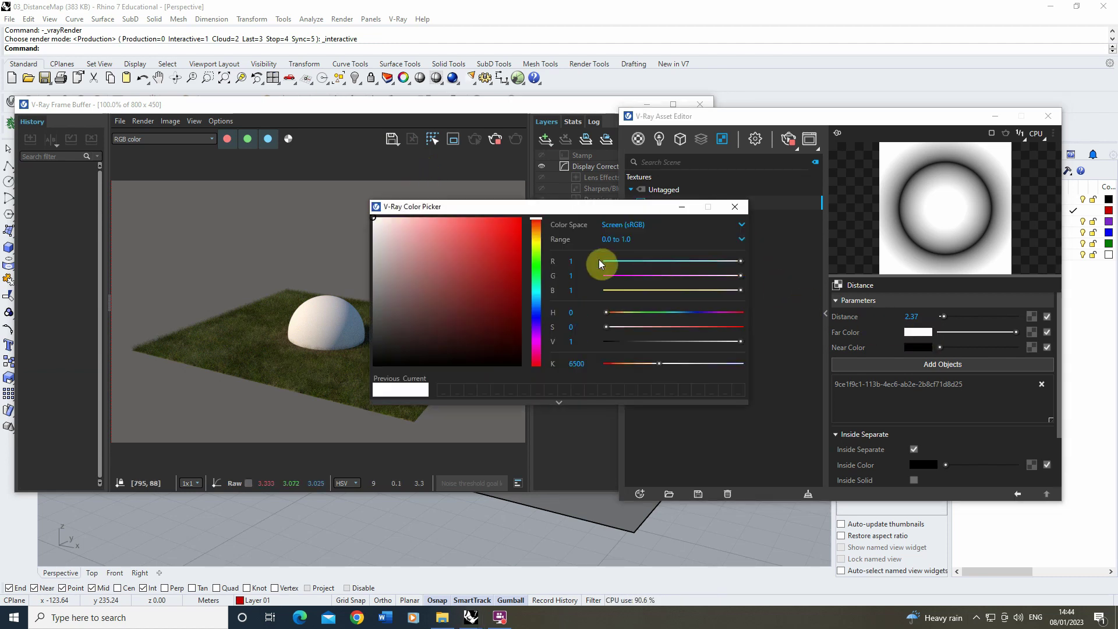
{"action": "left_click_drag", "start_coordinate": [453, 278], "coordinate": [356, 378]}
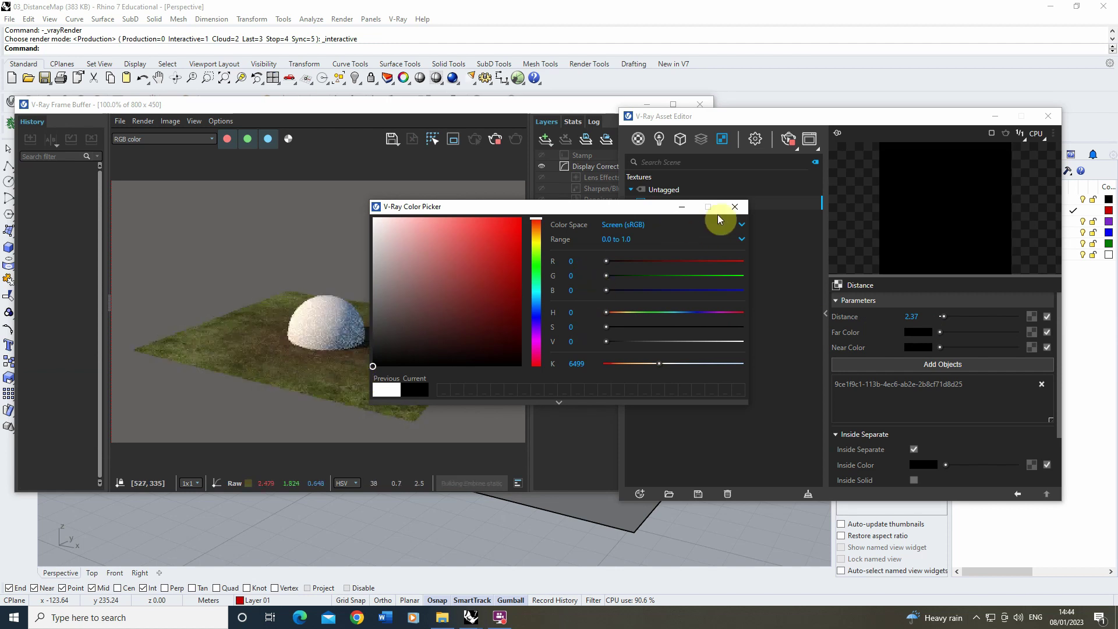
{"action": "left_click", "coordinate": [733, 207]}
{"action": "left_click", "coordinate": [918, 346]}
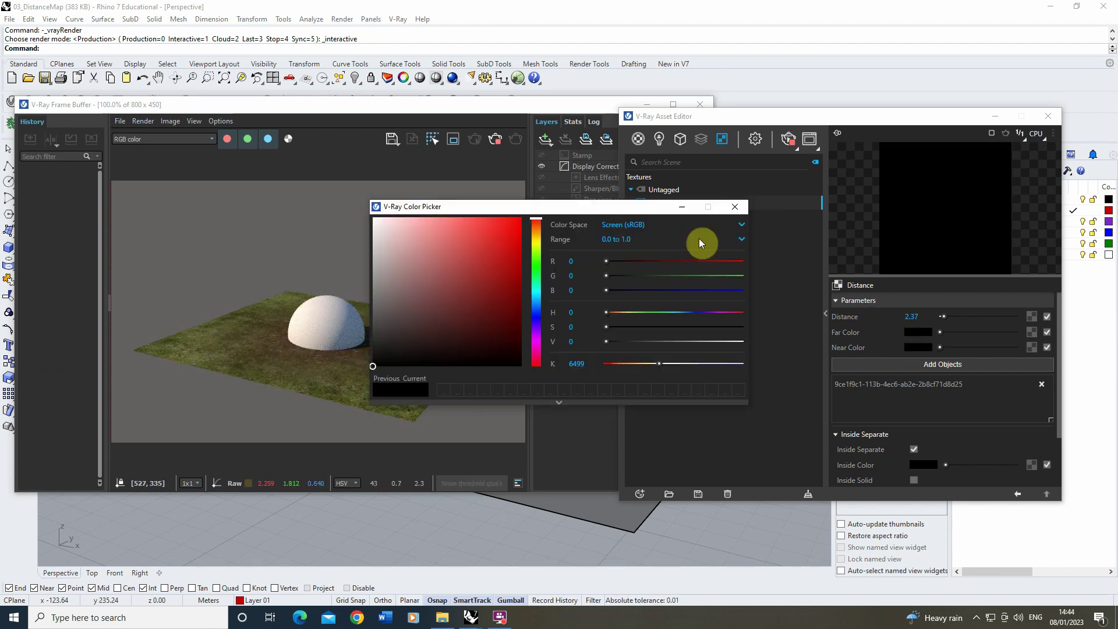
{"action": "mouse_move", "coordinate": [463, 259]}
{"action": "left_mouse_down"}
{"action": "mouse_move", "coordinate": [366, 215]}
{"action": "mouse_move", "coordinate": [334, 170]}
{"action": "left_mouse_up"}
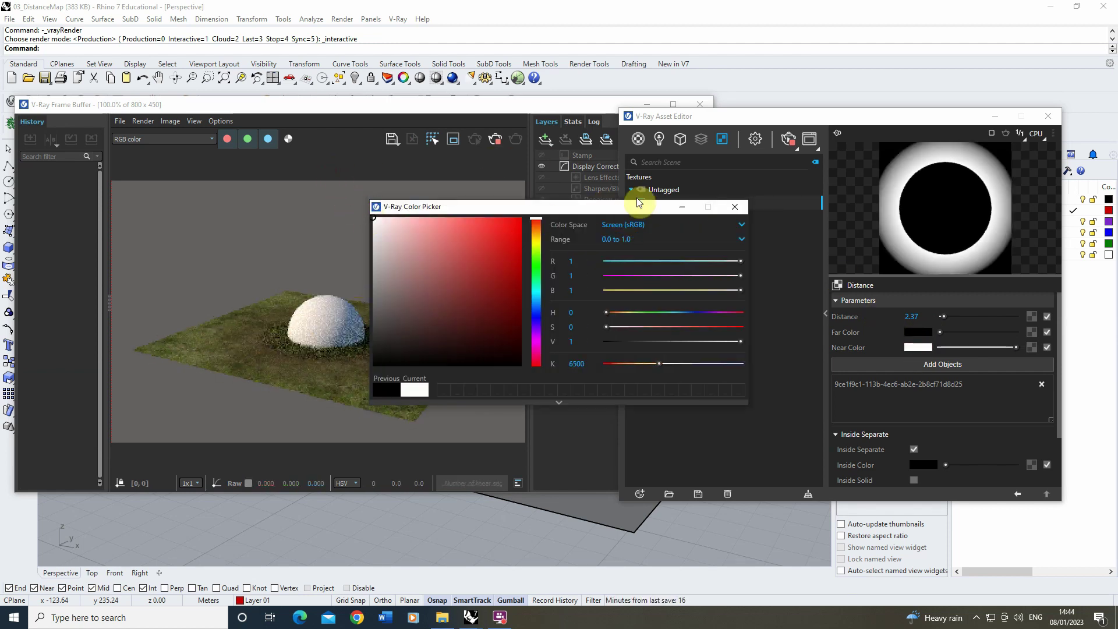
{"action": "left_click", "coordinate": [745, 208]}
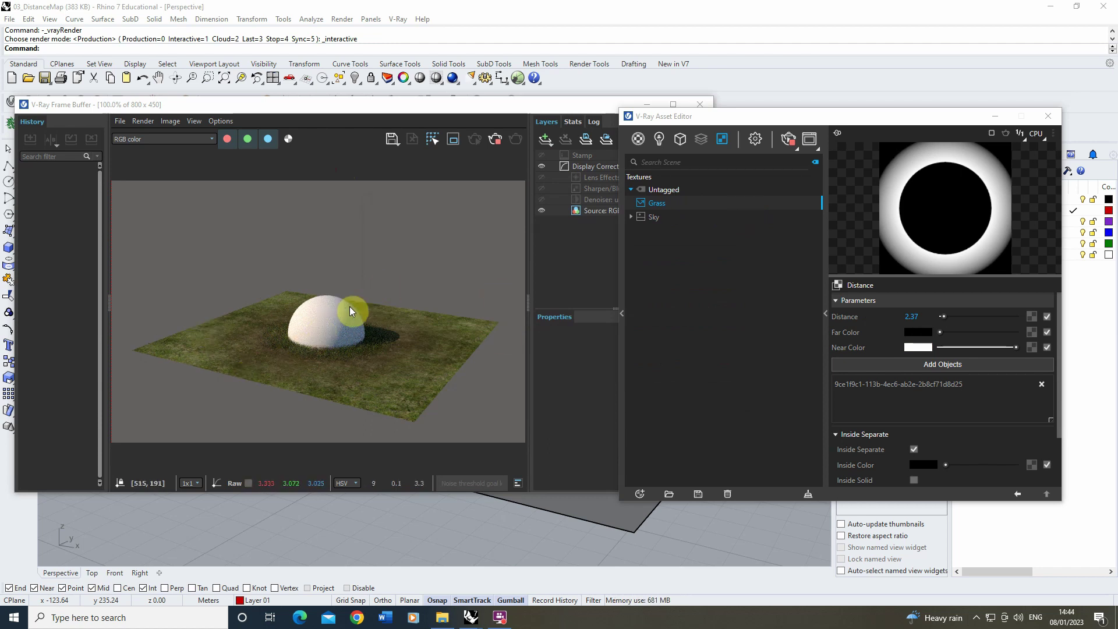
{"action": "left_click_drag", "start_coordinate": [945, 316], "coordinate": [945, 315]}
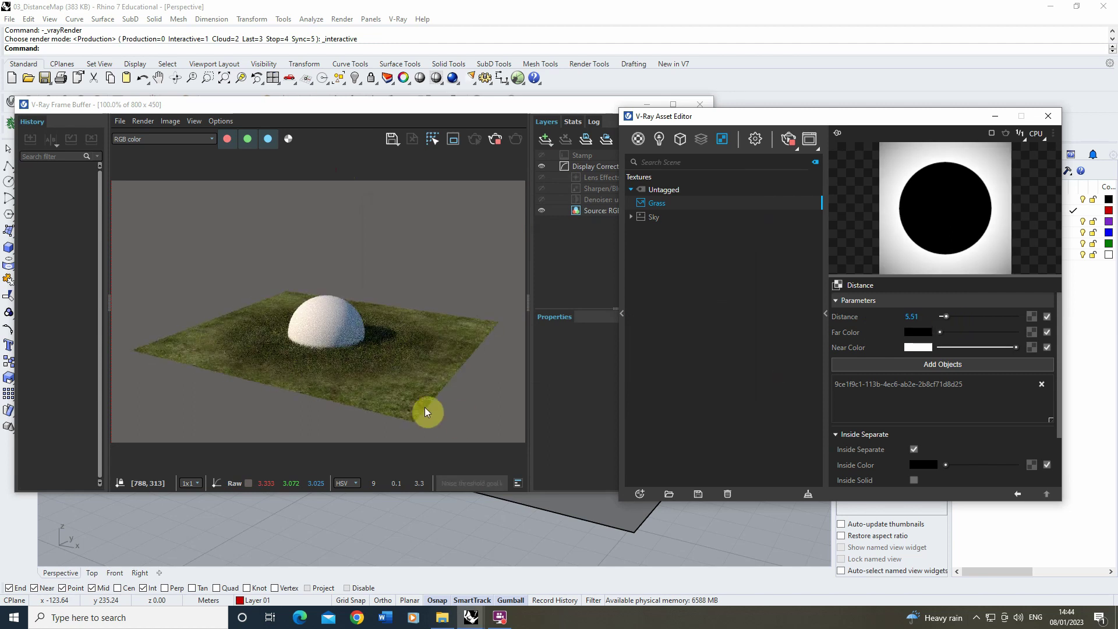
- Lengthen the fur to 0.94 and move the Frame Buffer aside to reveal the viewport
{"action": "left_click", "coordinate": [679, 146]}
{"action": "left_click", "coordinate": [667, 204]}
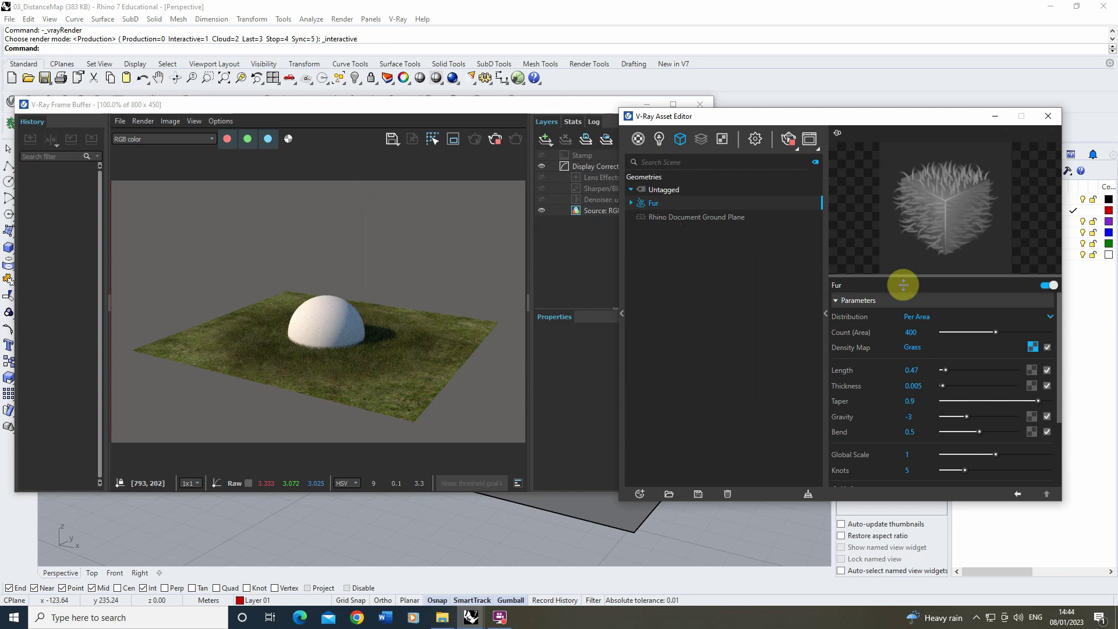
{"action": "left_click_drag", "start_coordinate": [949, 371], "coordinate": [948, 370]}
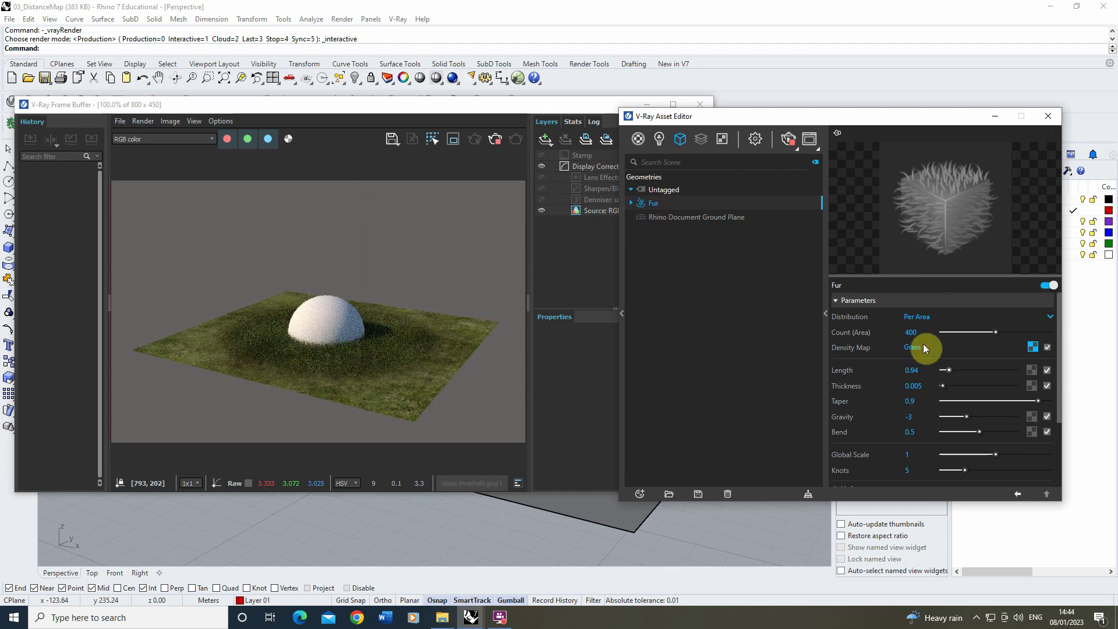
{"action": "left_click_drag", "start_coordinate": [369, 108], "coordinate": [785, 93]}
- Drag the sphere to the plane's left edge and back while the grass patch follows
{"action": "right_click_drag", "start_coordinate": [260, 196], "coordinate": [112, 259]}
{"action": "left_click", "coordinate": [421, 322]}
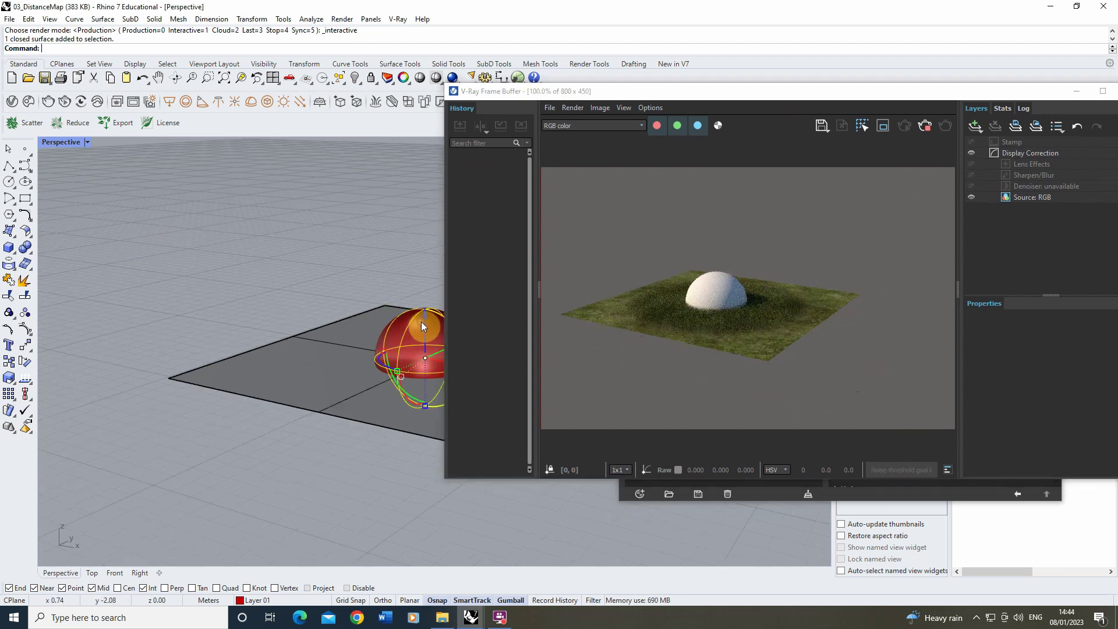
{"action": "scroll", "coordinate": [239, 319], "scroll_direction": "down", "scroll_amount": 2}
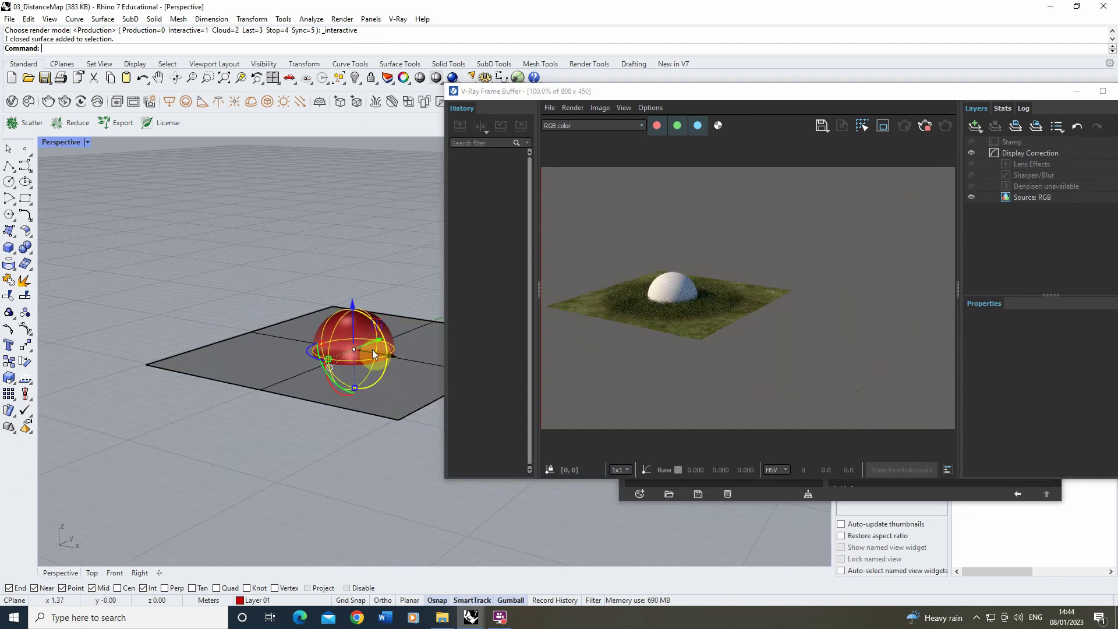
{"action": "left_click_drag", "start_coordinate": [372, 354], "coordinate": [196, 336]}
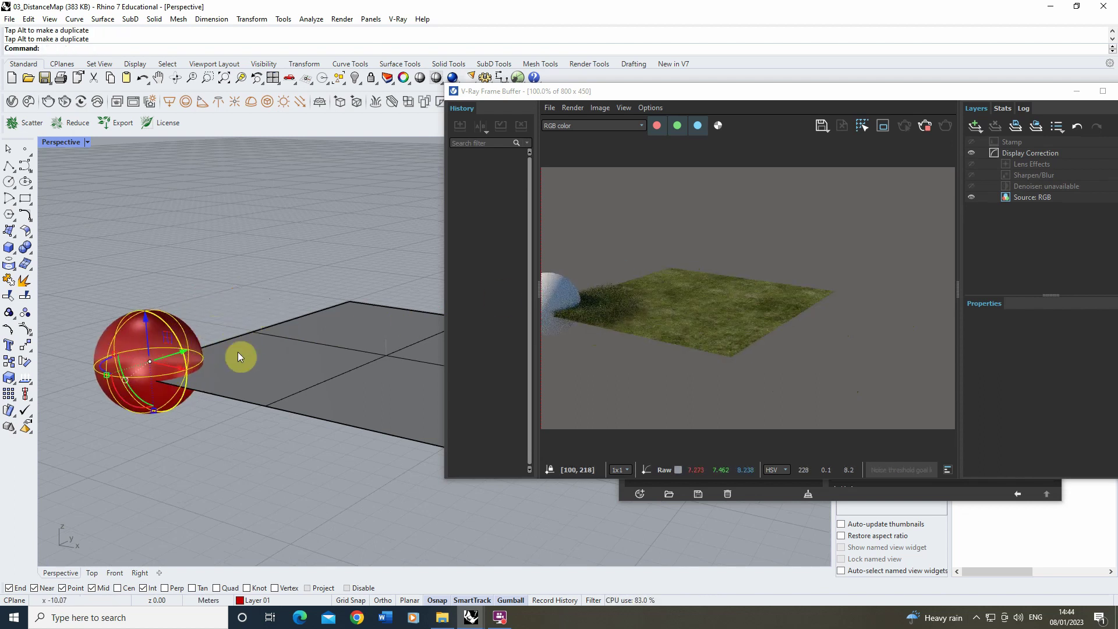
{"action": "scroll", "coordinate": [236, 351], "scroll_direction": "down", "scroll_amount": 2}
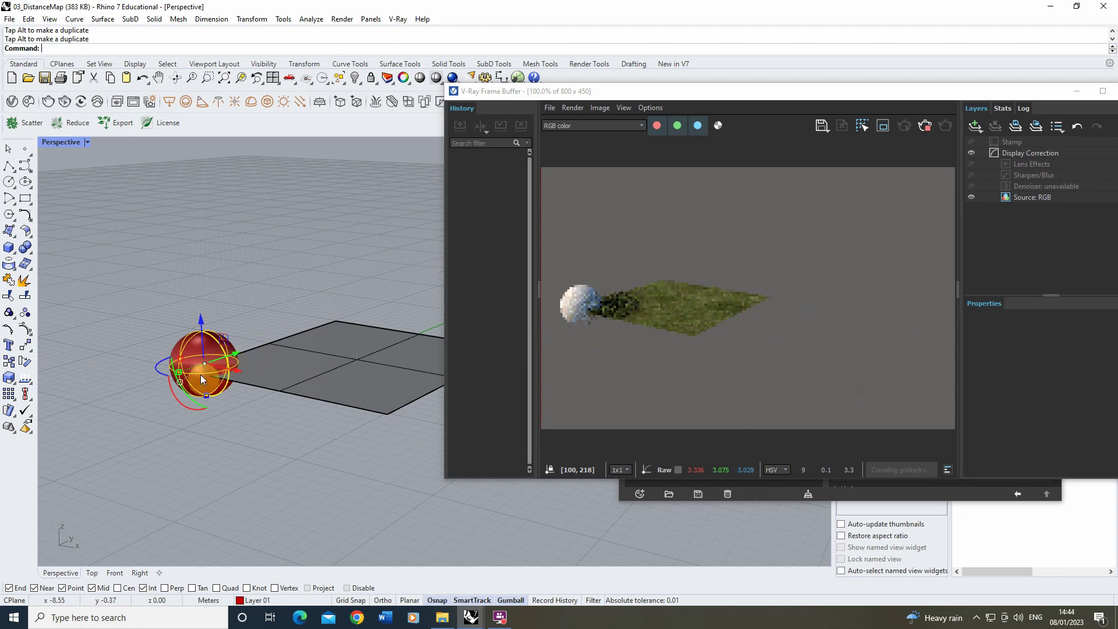
{"action": "scroll", "coordinate": [233, 385], "scroll_direction": "up", "scroll_amount": 2}
{"action": "left_click_drag", "start_coordinate": [264, 394], "coordinate": [376, 443]}
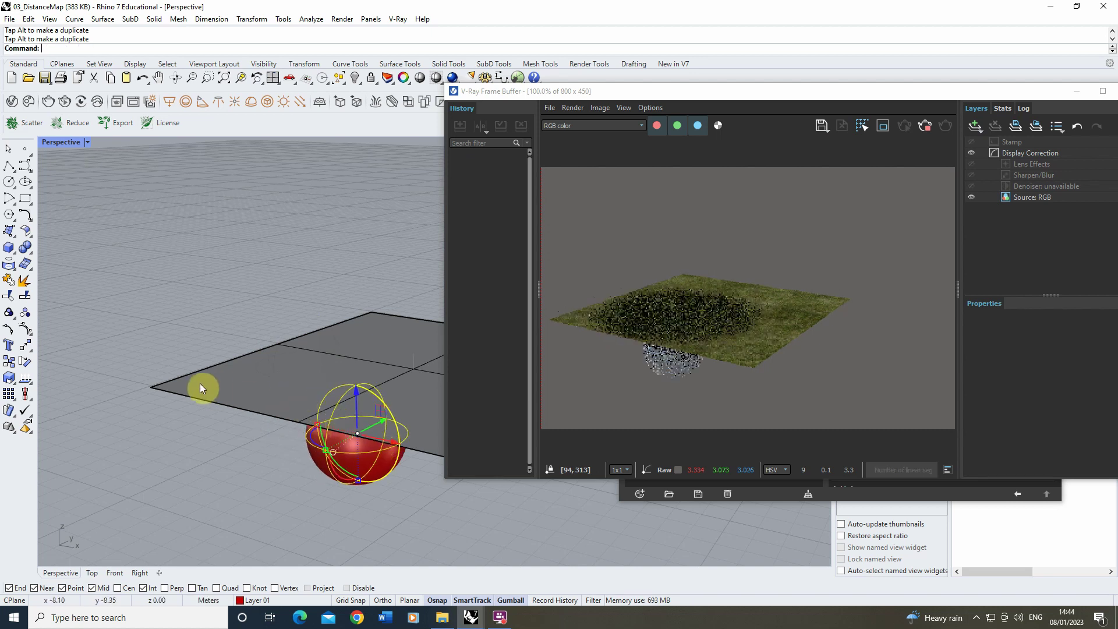
- Shift the sphere further right, lift it above the plane, and reposition the Frame Buffer
{"action": "right_click_drag", "start_coordinate": [401, 389], "coordinate": [317, 418]}
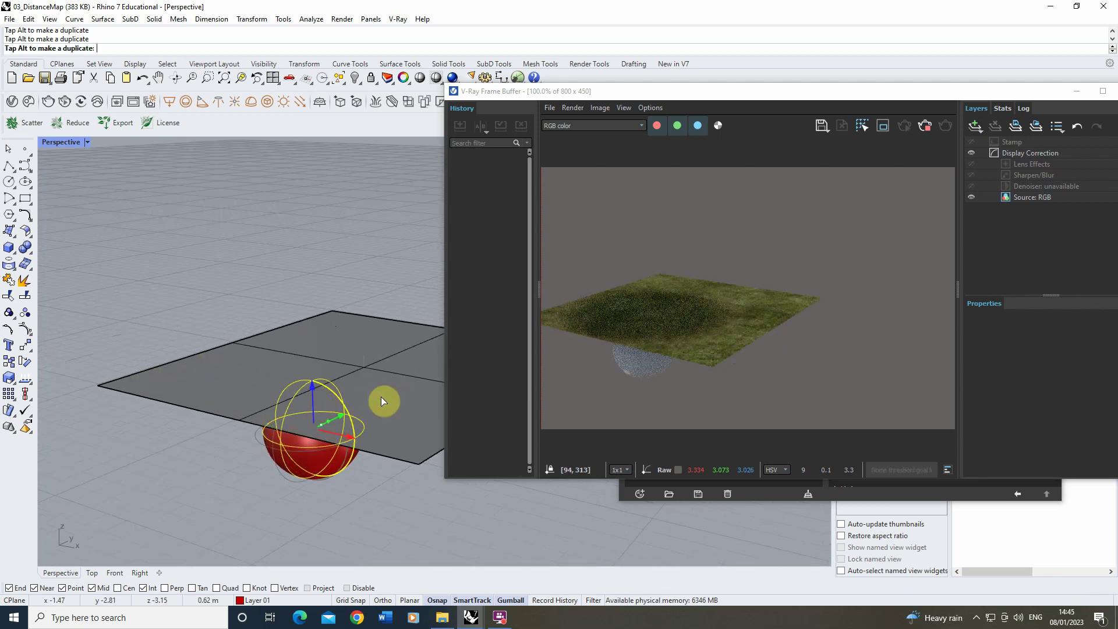
{"action": "left_click_drag", "start_coordinate": [381, 396], "coordinate": [416, 382]}
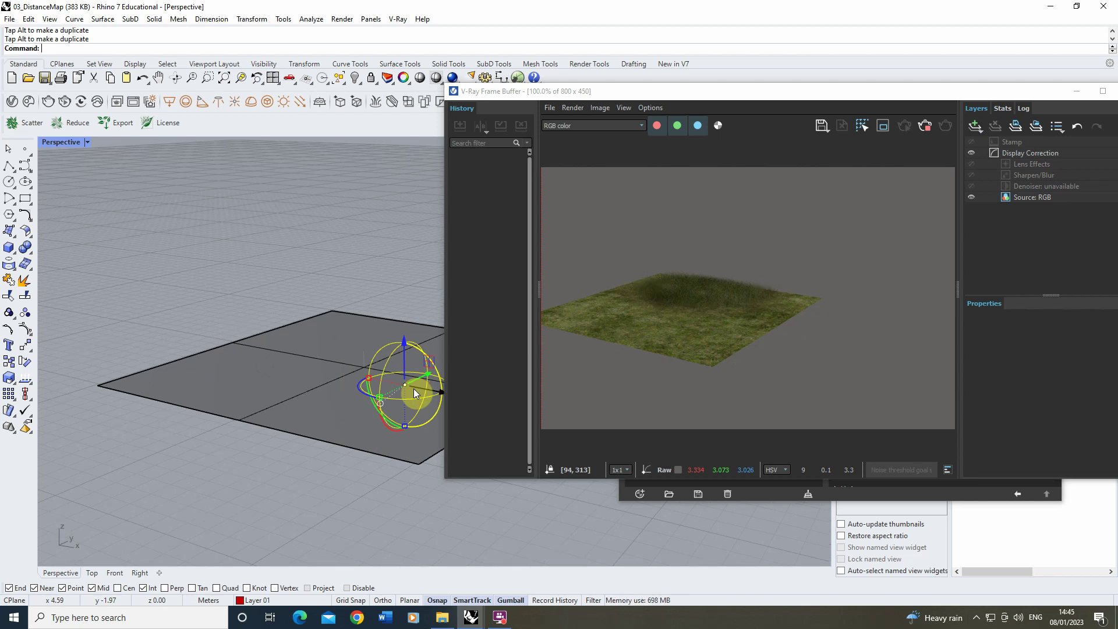
{"action": "left_click_drag", "start_coordinate": [413, 389], "coordinate": [404, 325]}
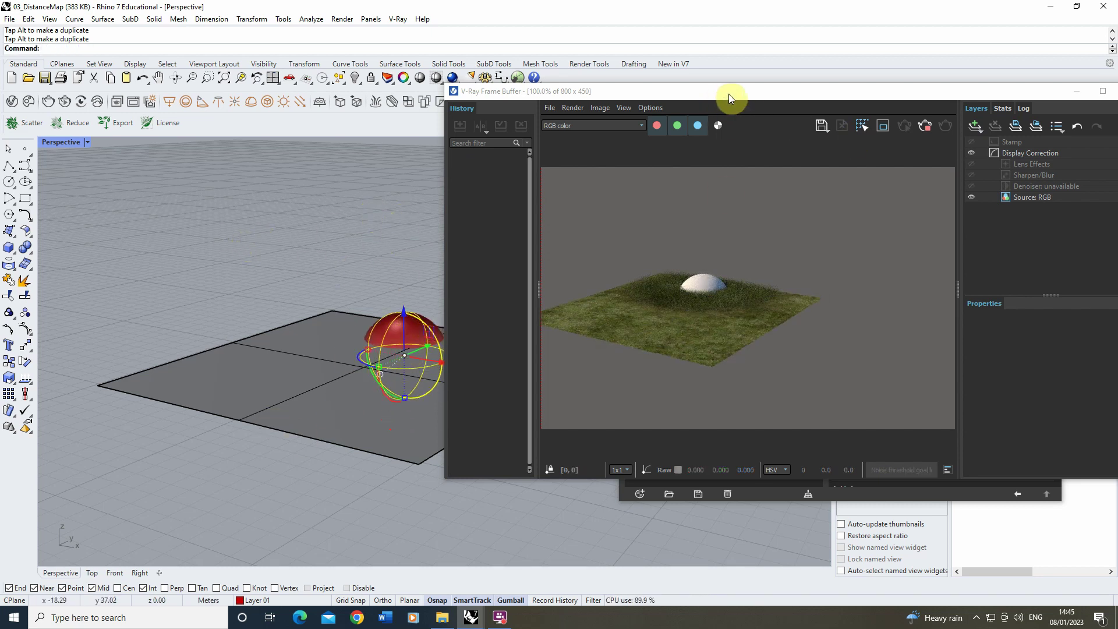
{"action": "left_click_drag", "start_coordinate": [728, 93], "coordinate": [454, 70]}
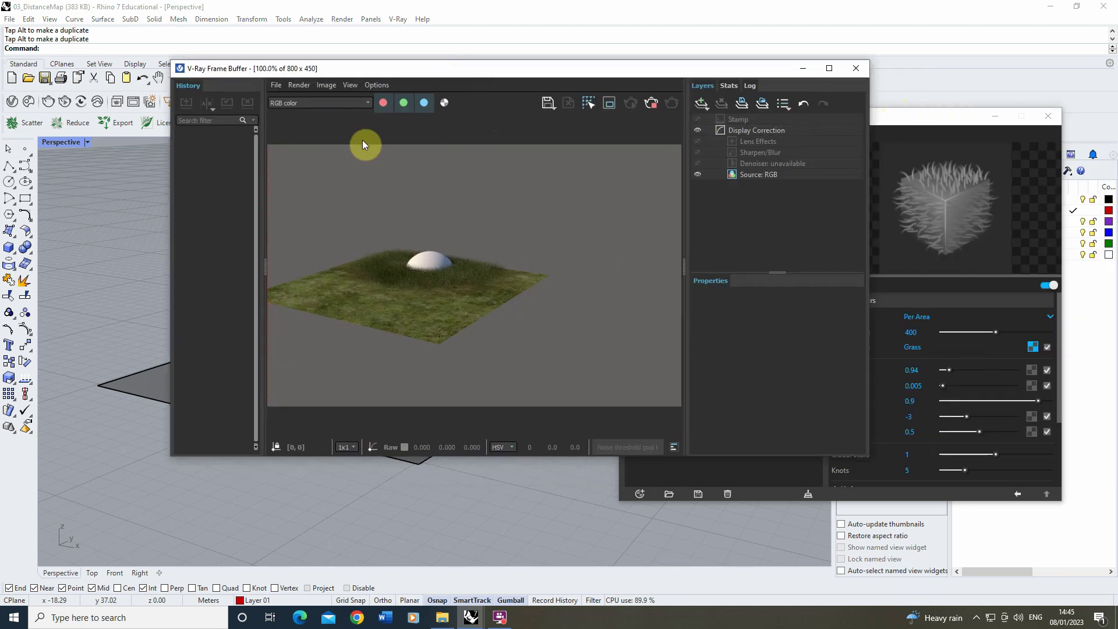